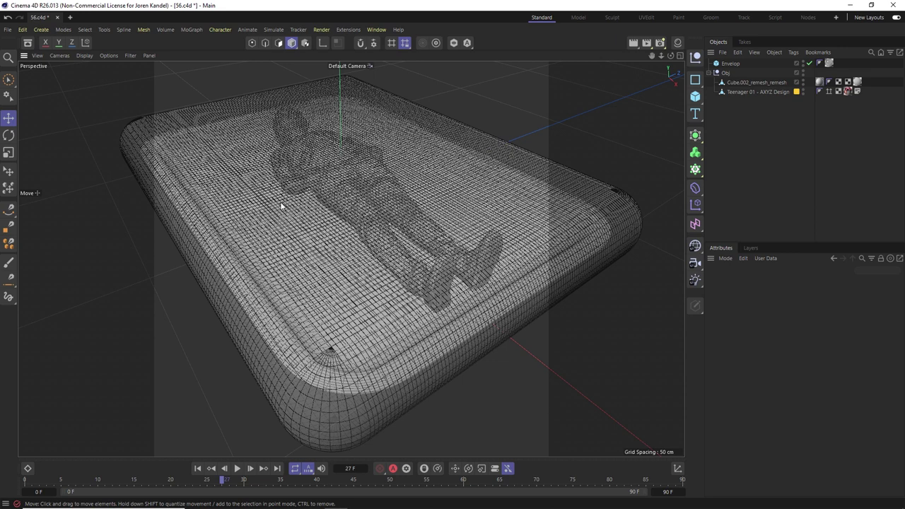
# - Hide the Envelop cube in the viewport and select the Obj null containing the tray and the lying figure
pyautogui.moveTo(662, 56); pyautogui.dragTo(619, 56)
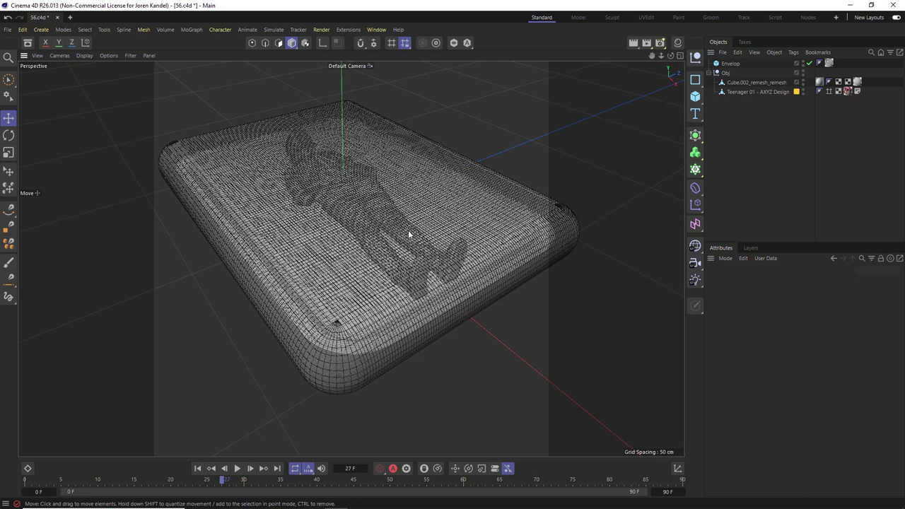
pyautogui.keyDown('alt'); pyautogui.moveTo(322, 244); pyautogui.dragTo(434, 202); pyautogui.keyUp('alt')
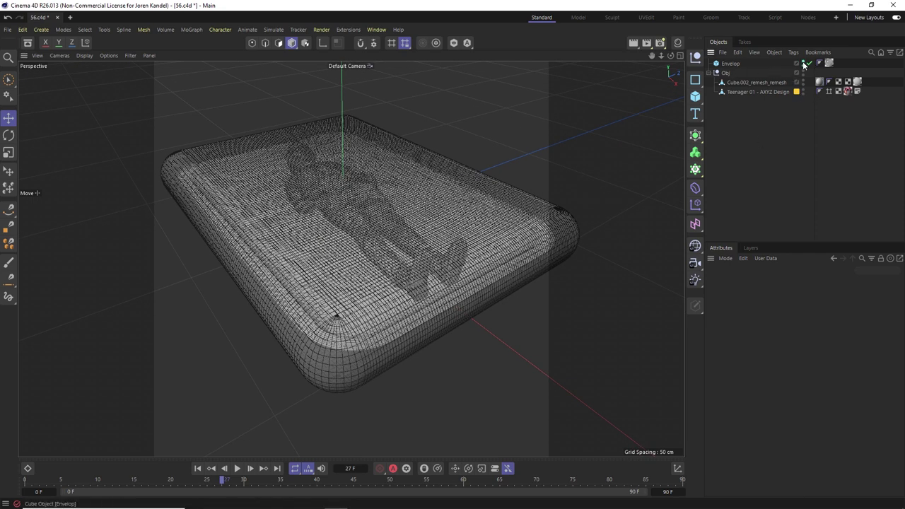
pyautogui.click(727, 73)
pyautogui.keyDown('alt'); pyautogui.moveTo(332, 208); pyautogui.dragTo(333, 228); pyautogui.keyUp('alt')
pyautogui.scroll(3, 328, 199)
pyautogui.scroll(-1, 333, 192)
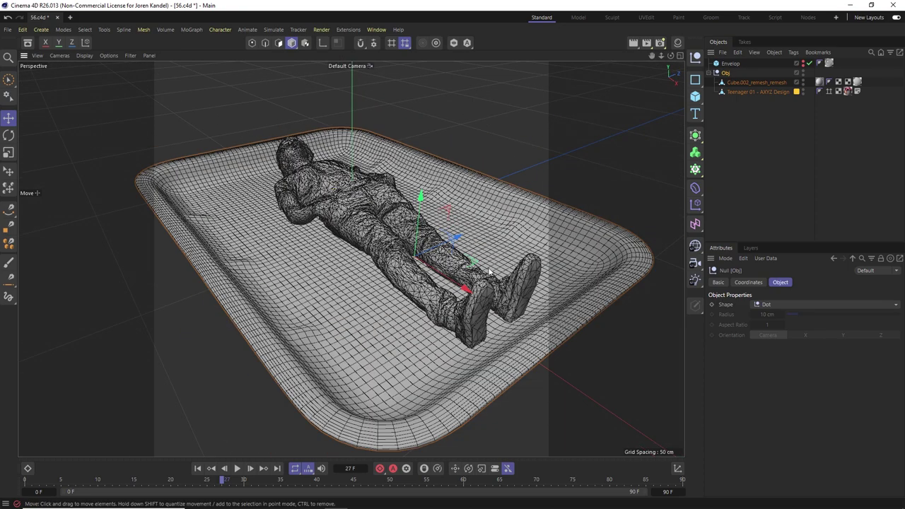
pyautogui.keyDown('alt'); pyautogui.moveTo(394, 283); pyautogui.dragTo(401, 289); pyautogui.keyUp('alt')
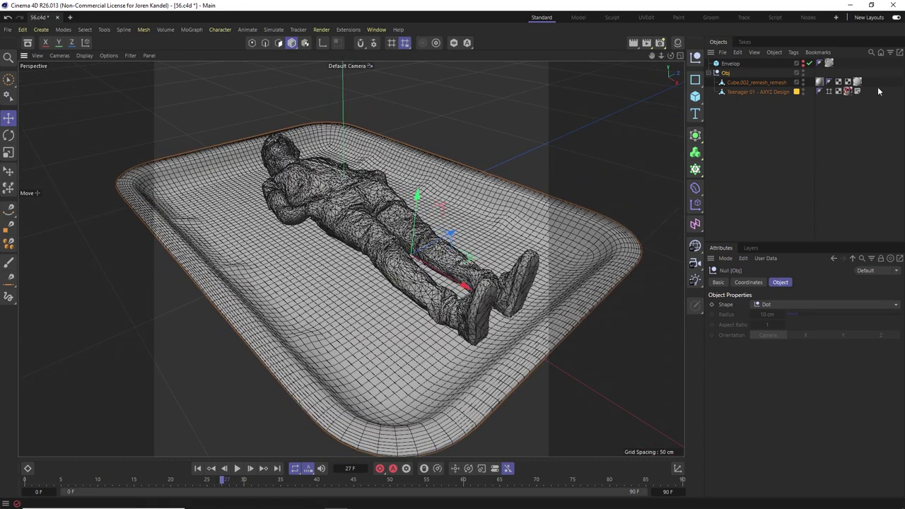
# - Add a Collider simulation tag to the Obj null
pyautogui.rightClick(726, 75)
pyautogui.moveTo(760, 146)
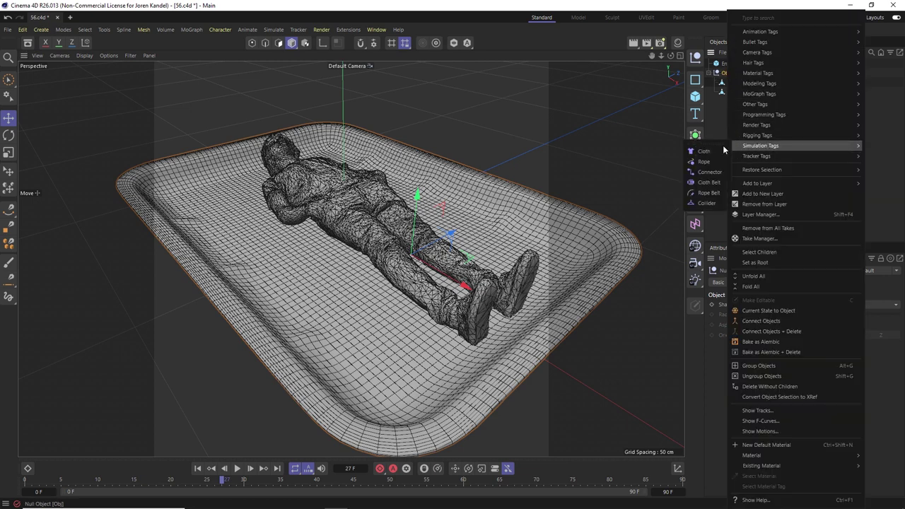
pyautogui.click(704, 203)
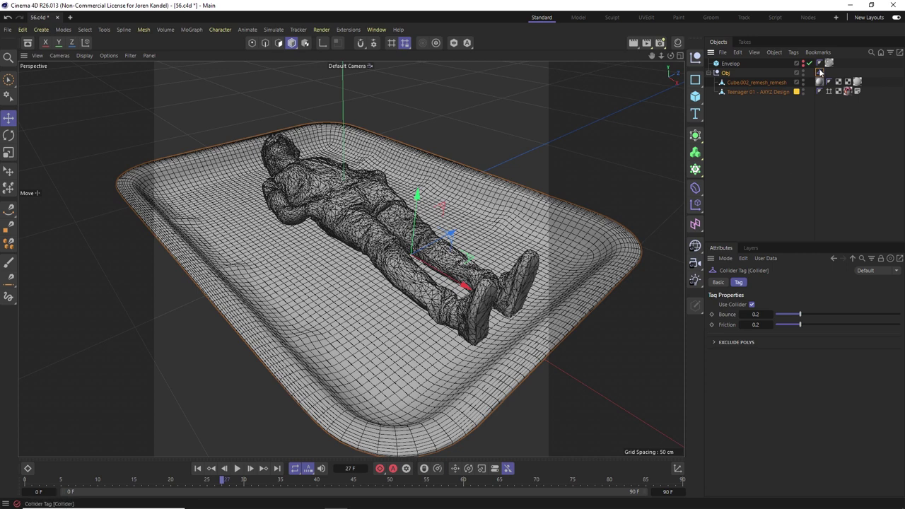
# - Set the Collider tag's bounce to 0 and its friction to 1
pyautogui.moveTo(661, 56); pyautogui.dragTo(656, 106)
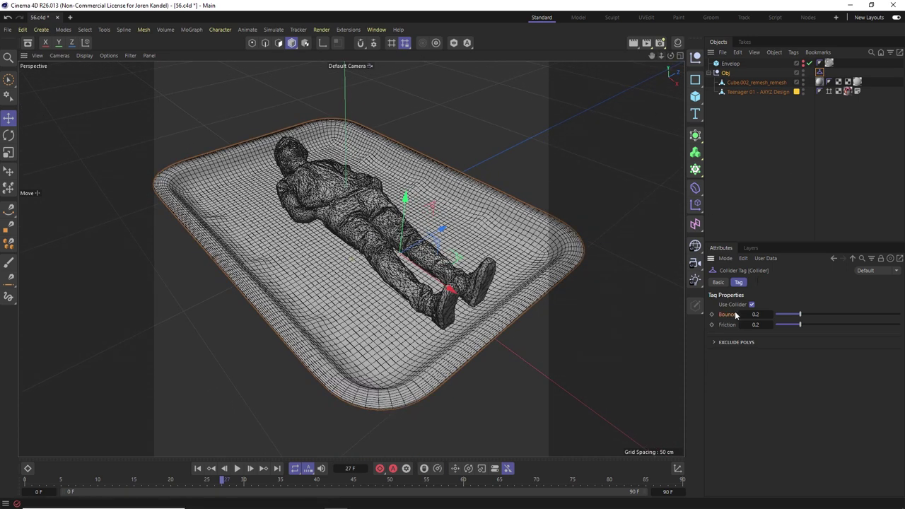
pyautogui.click(756, 314)
pyautogui.write('0')
pyautogui.press('Tab')
pyautogui.write('1')
pyautogui.press('Return')
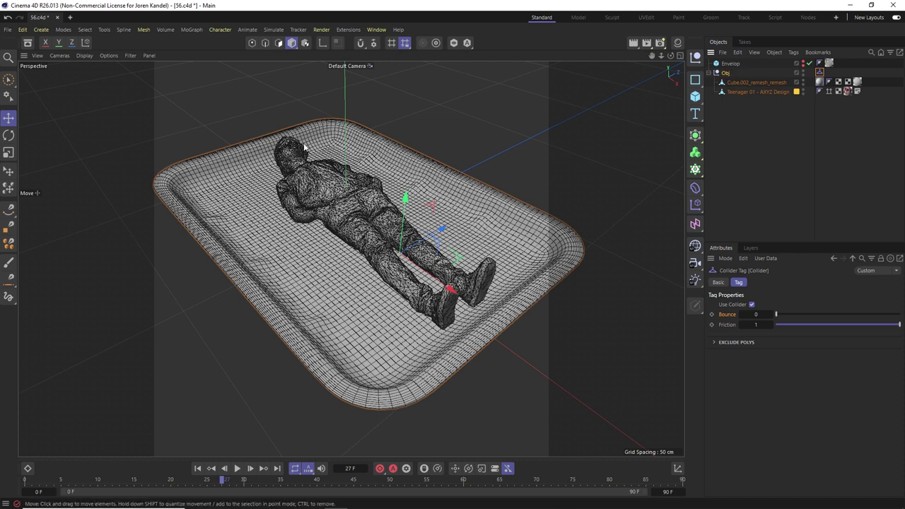
# - Make the Envelop cube visible again and check its shape by switching its fillet off and back on
pyautogui.click(738, 64)
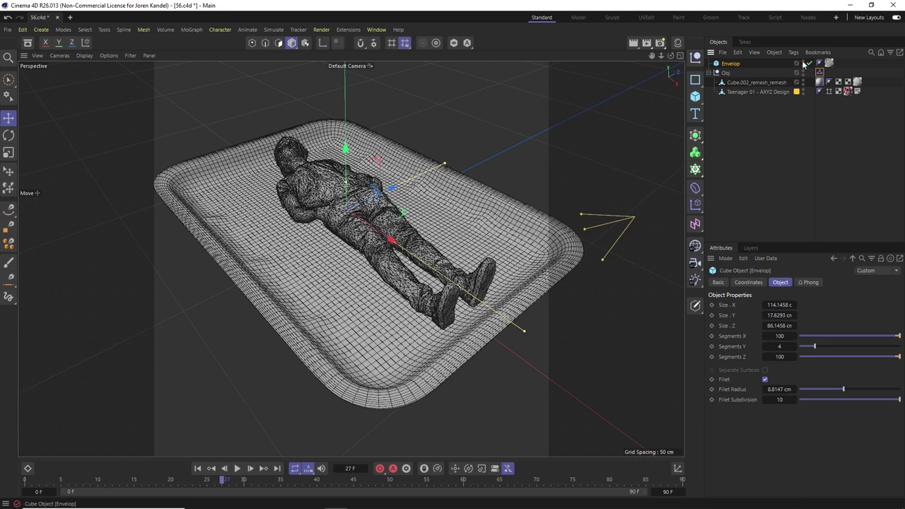
pyautogui.click(807, 63)
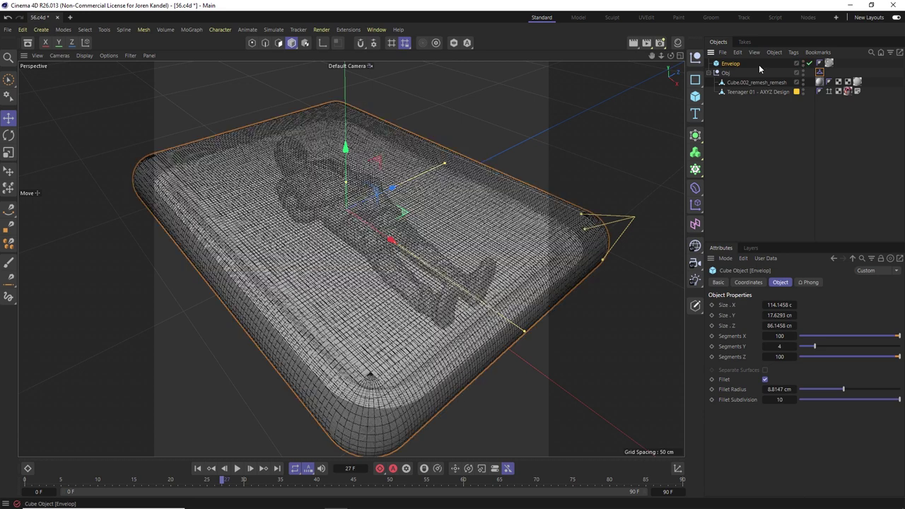
pyautogui.click(765, 380)
pyautogui.click(765, 380)
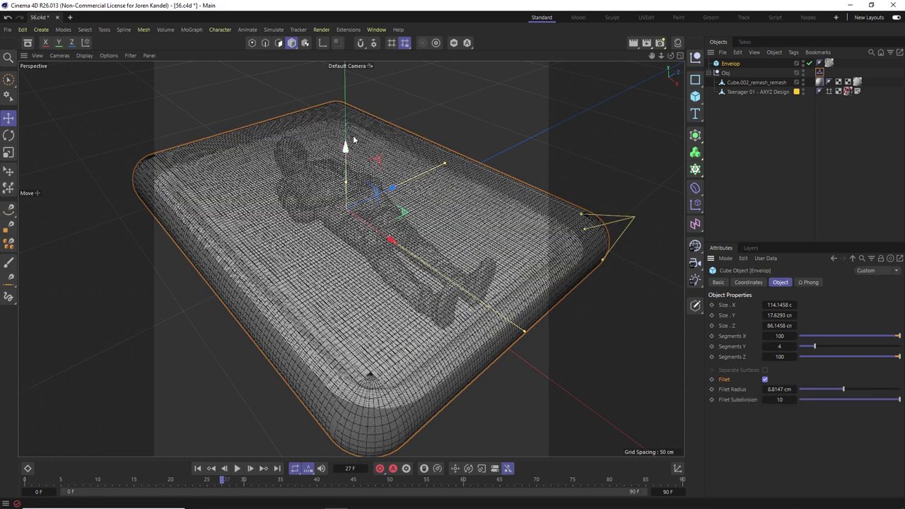
pyautogui.keyDown('alt'); pyautogui.moveTo(347, 318); pyautogui.dragTo(362, 302); pyautogui.keyUp('alt')
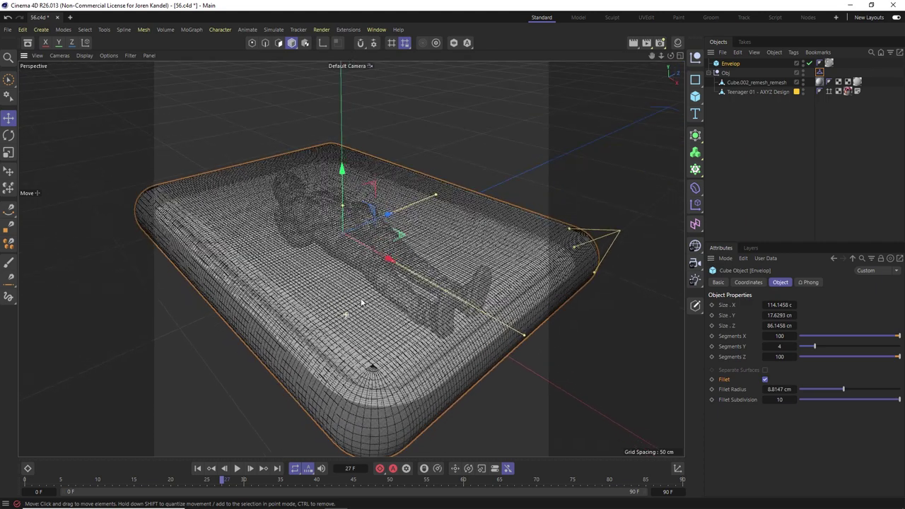
# - Add a Cloth simulation tag to the Envelop cube
pyautogui.rightClick(732, 65)
pyautogui.moveTo(774, 147)
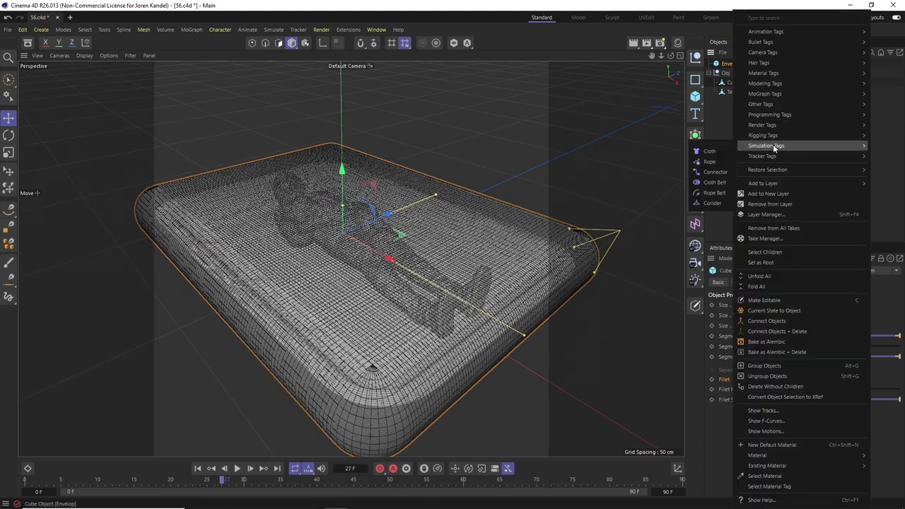
pyautogui.click(710, 152)
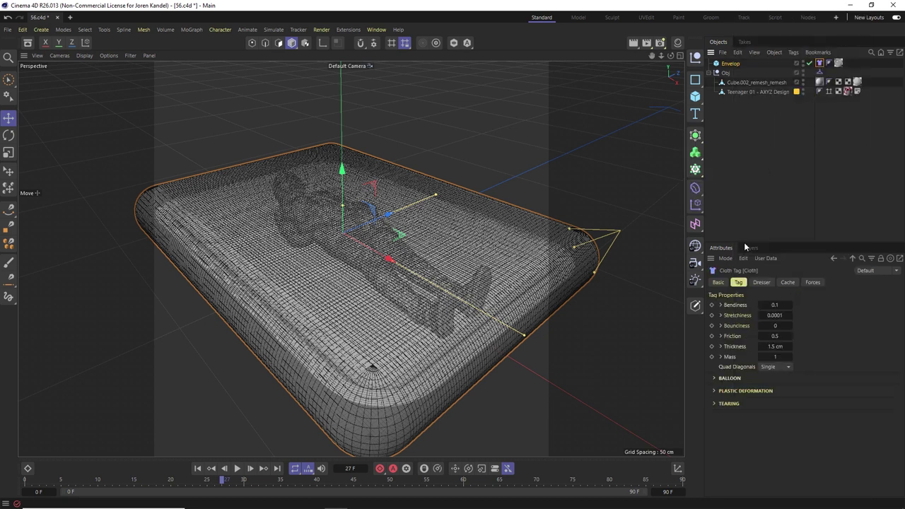
# - Set the Cloth tag's bendiness to 10, friction to 10 and thickness to 0.25 cm
pyautogui.moveTo(743, 242); pyautogui.dragTo(761, 140)
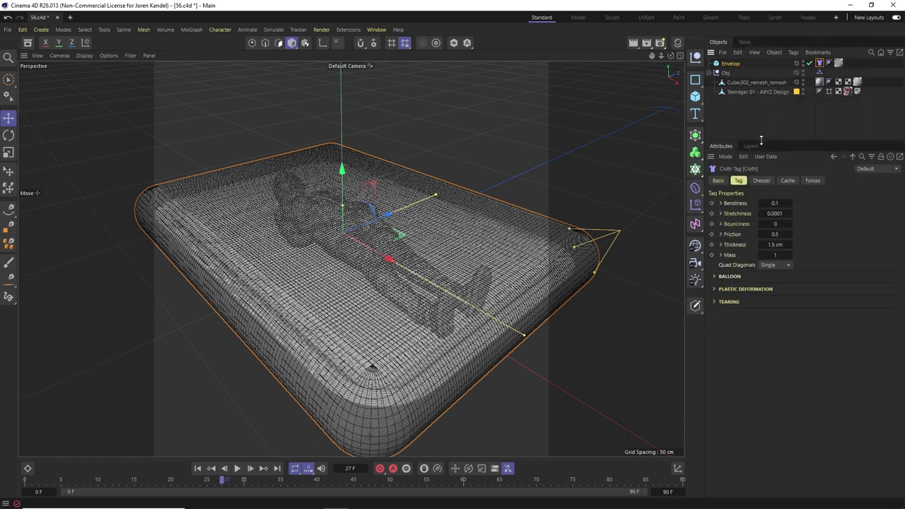
pyautogui.click(776, 203)
pyautogui.press('Tab')
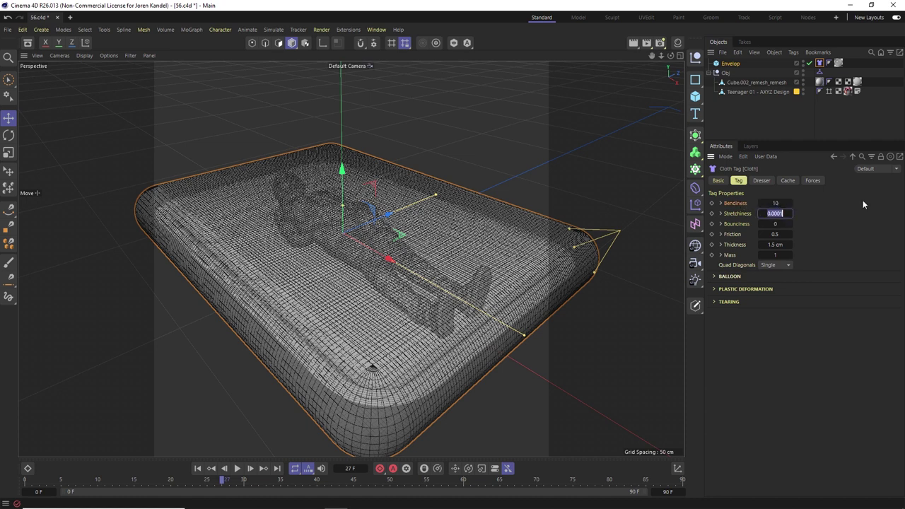
pyautogui.click(775, 234)
pyautogui.write('10')
pyautogui.click(776, 244)
pyautogui.write('.25')
pyautogui.press('Return')
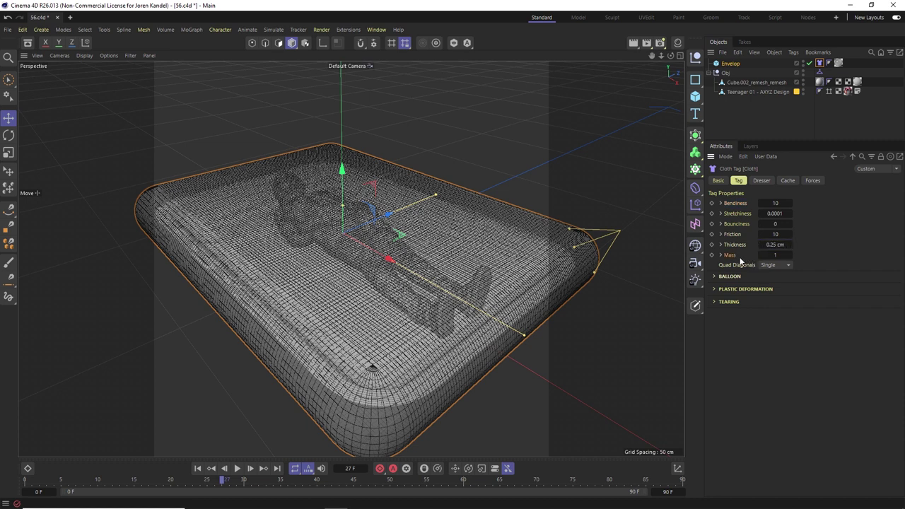
# - Set the Cloth tag's mass to 5 and quad diagonals to Double, and expand its Balloon settings
pyautogui.click(778, 254)
pyautogui.press('Return')
pyautogui.click(776, 265)
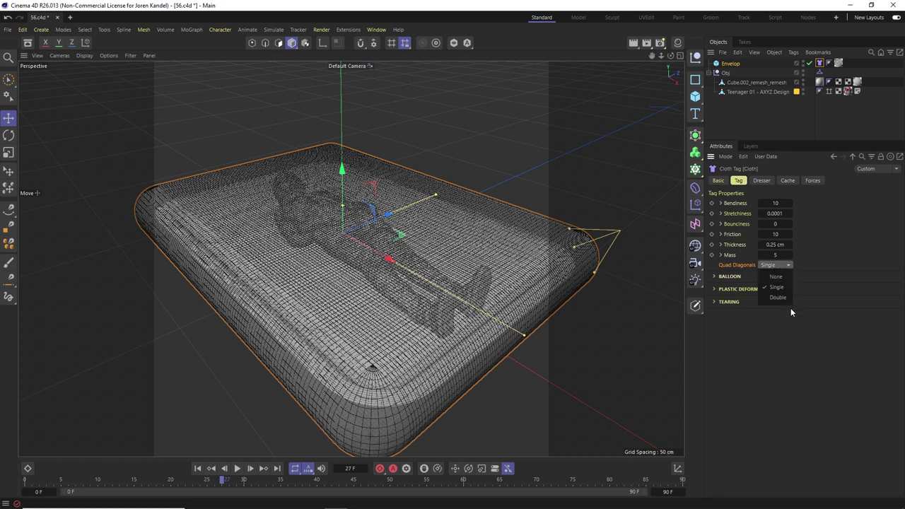
pyautogui.click(775, 298)
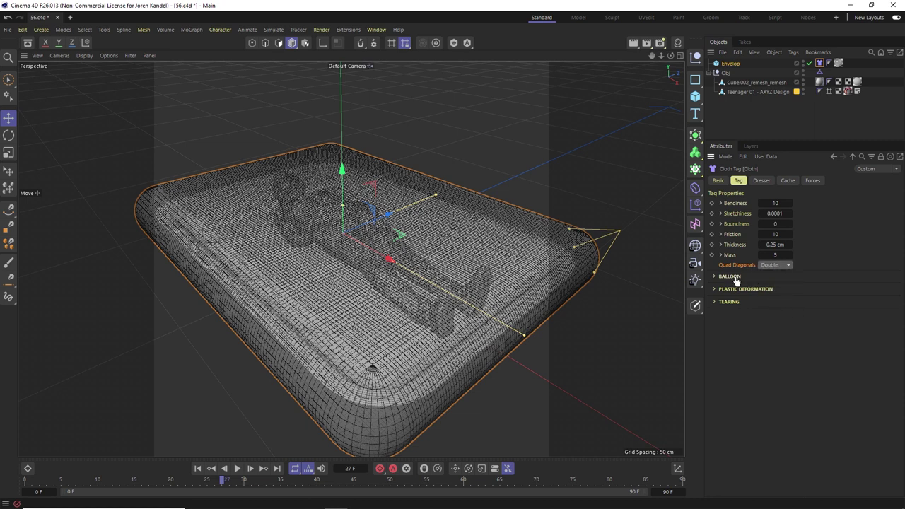
pyautogui.click(731, 277)
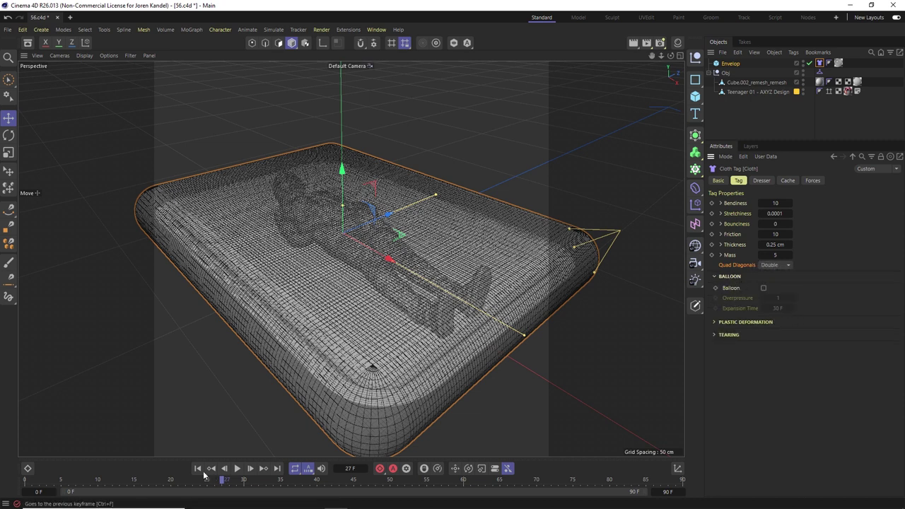
# - Play the animation briefly to test the cloth, stop it and return to frame 0
pyautogui.click(238, 468)
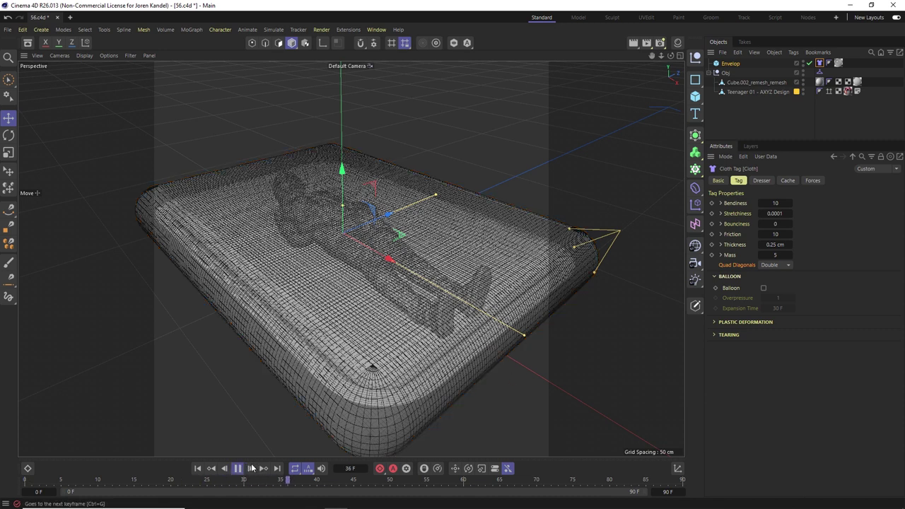
pyautogui.click(238, 468)
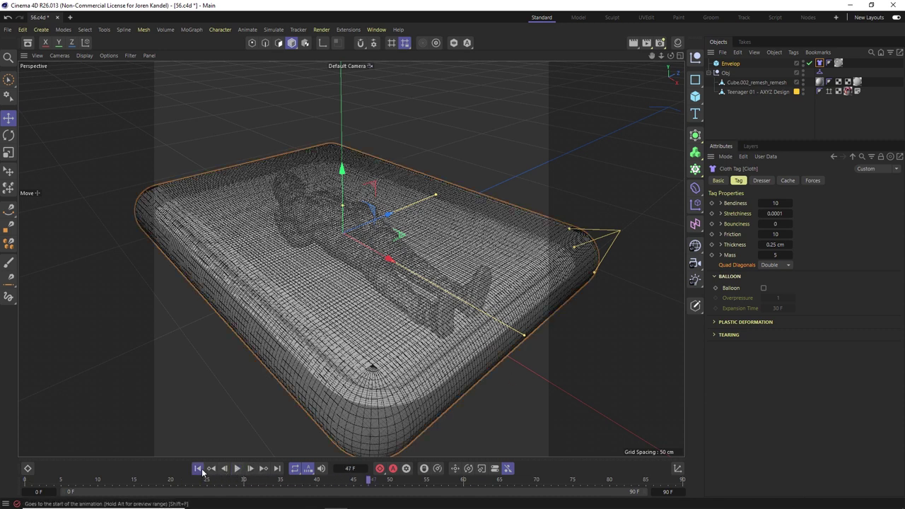
pyautogui.click(199, 469)
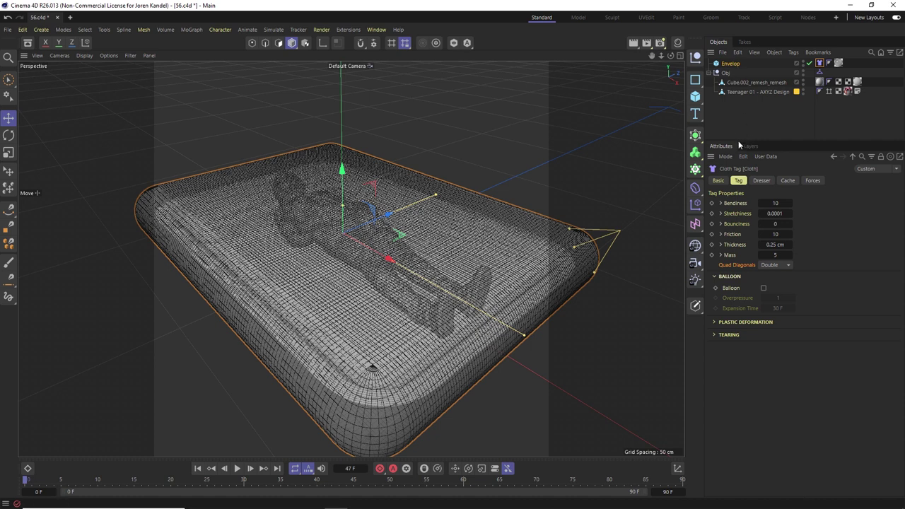
# - Open the project's Simulation settings to review gravity and the simulated elements, and clear the object selection
pyautogui.moveTo(739, 142); pyautogui.dragTo(731, 177)
pyautogui.hotkey('ctrl', 'd')
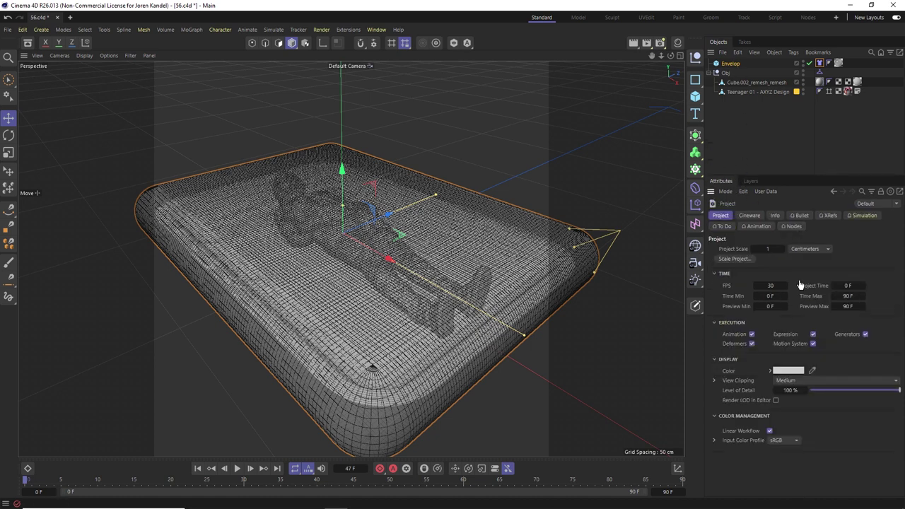
pyautogui.click(866, 217)
pyautogui.click(778, 145)
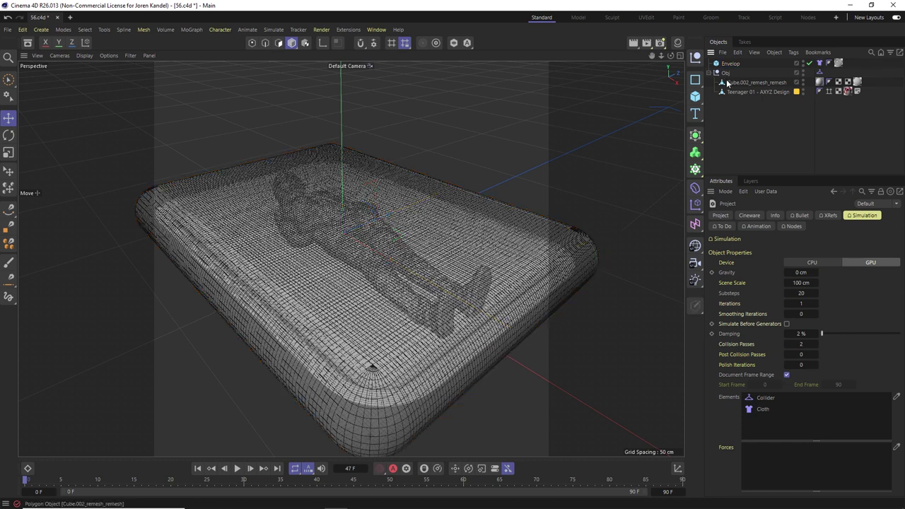
# - Create a Simulation Scene object and add the Envelop's Cloth tag and the Obj null's Collider tag to its elements
pyautogui.hotkey('shift', 'c')
pyautogui.write('simulat')
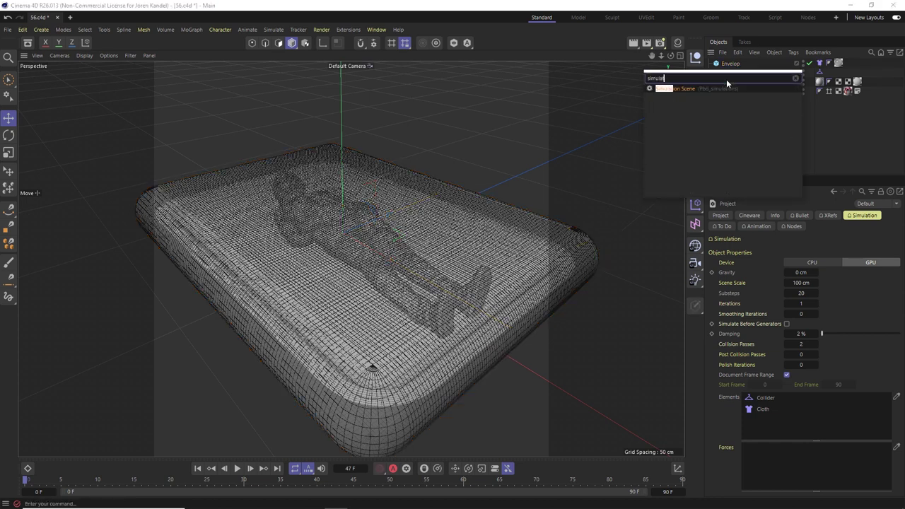
pyautogui.press('Return')
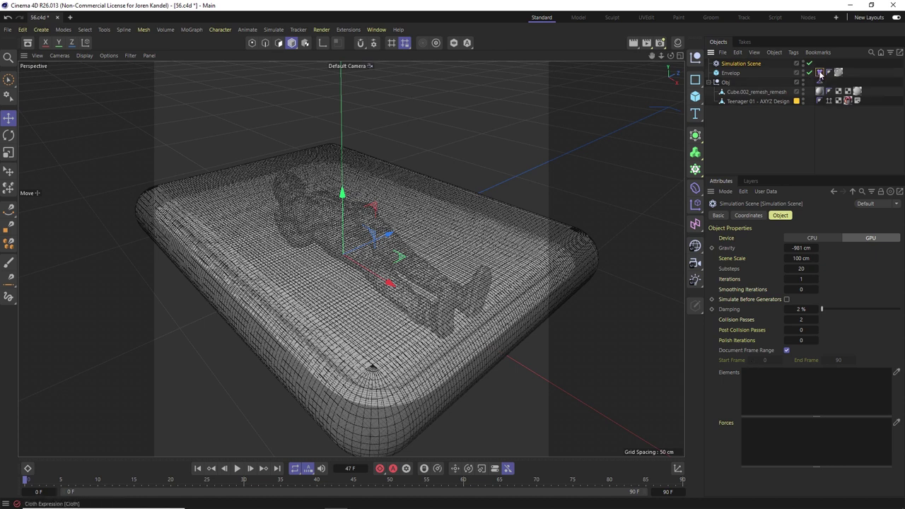
pyautogui.moveTo(820, 75); pyautogui.dragTo(773, 375)
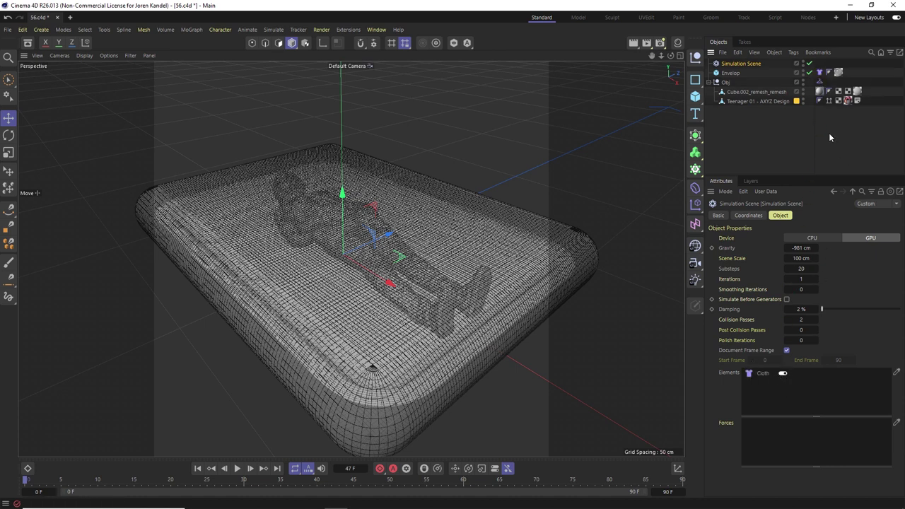
pyautogui.moveTo(821, 81); pyautogui.dragTo(765, 387)
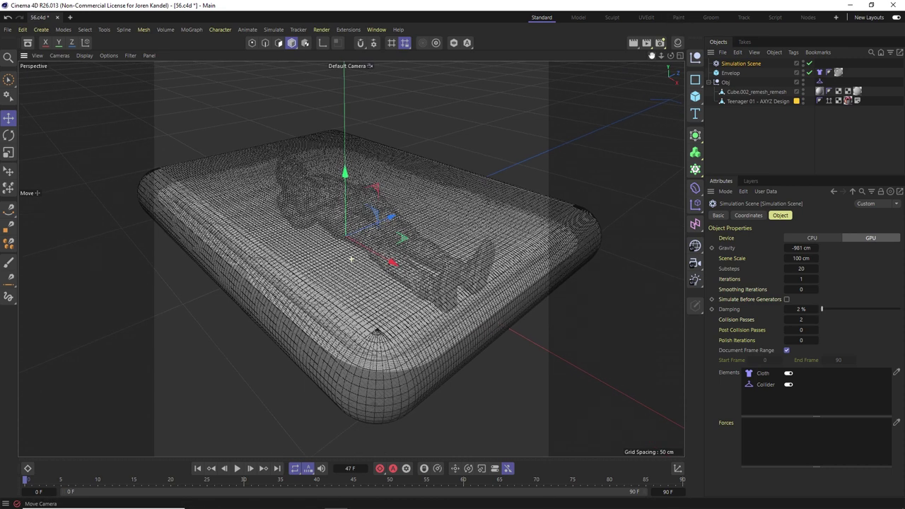
# - Set the Simulation Scene's gravity to -300 cm, substeps to 40 and iterations to 2, and enable Simulate Before Generators
pyautogui.doubleClick(802, 248)
pyautogui.write('-300')
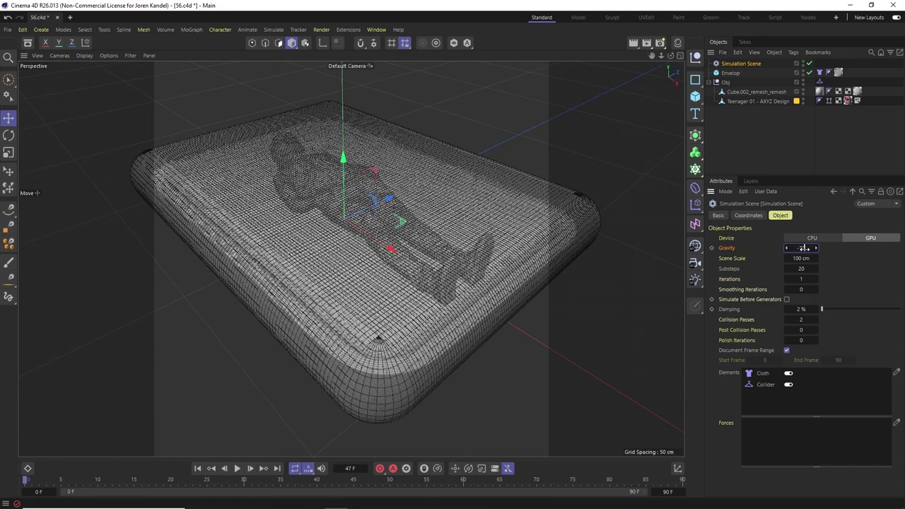
pyautogui.press('Tab')
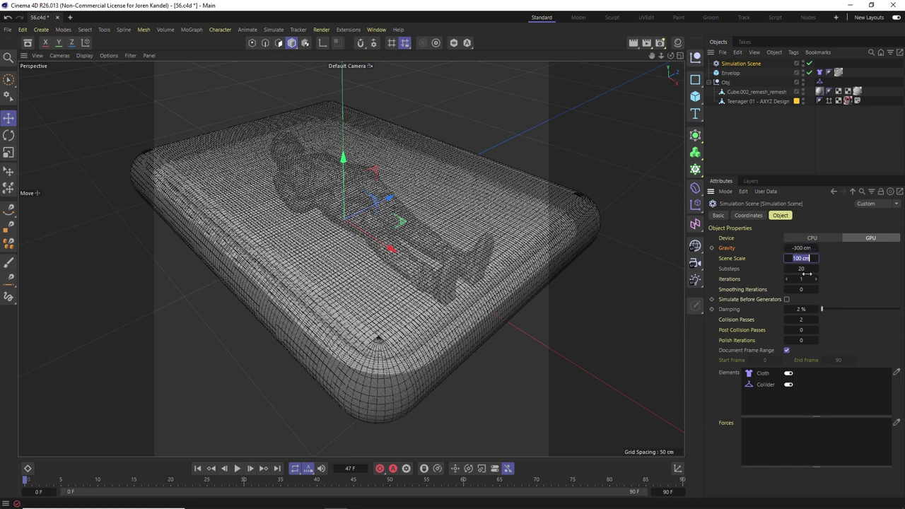
pyautogui.click(732, 272)
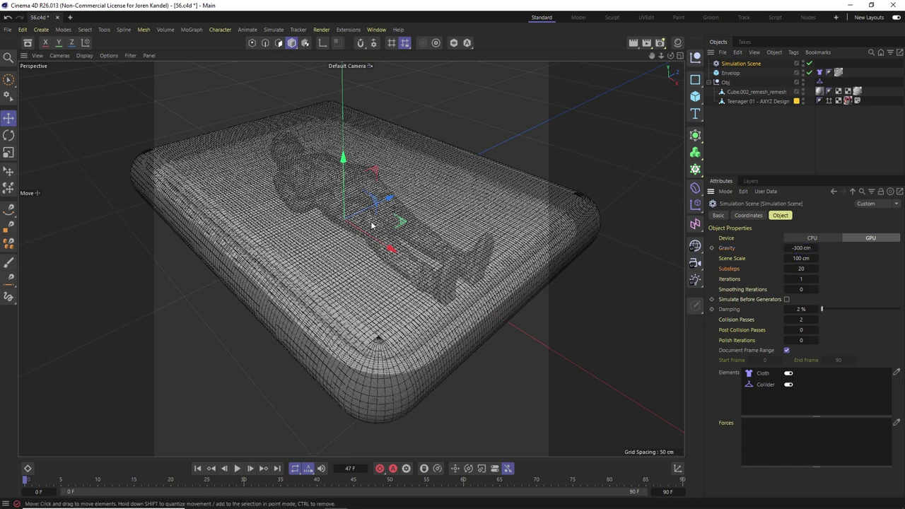
pyautogui.click(806, 269)
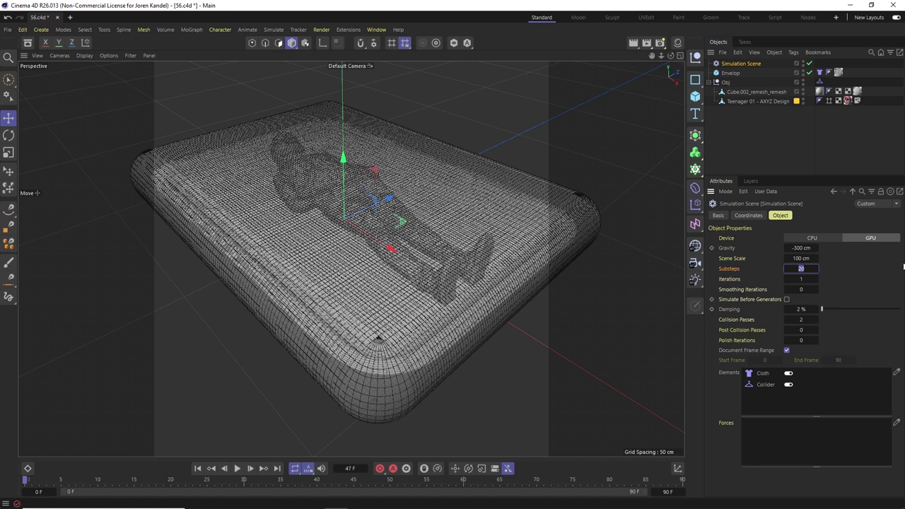
pyautogui.click(800, 279)
pyautogui.click(800, 279)
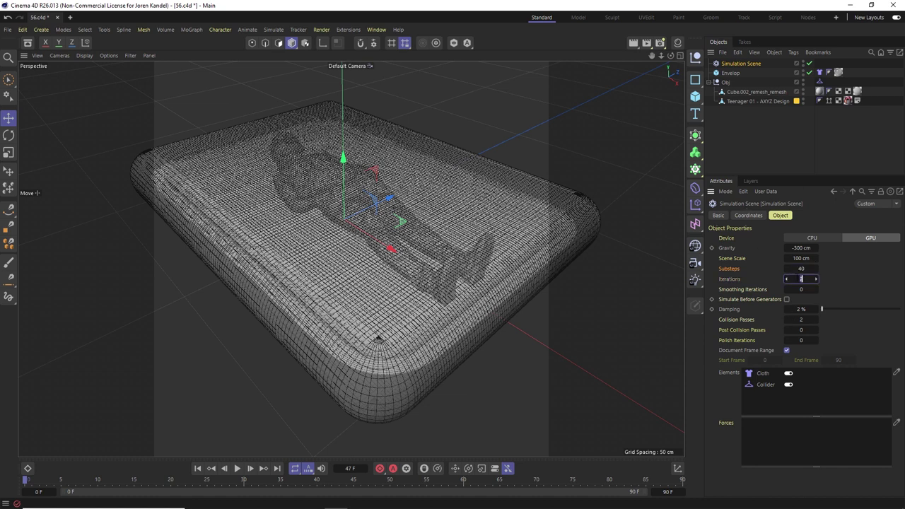
pyautogui.click(790, 300)
# - Play the simulation to test the Simulation Scene settings, stop it after about frame 42 and return to frame 0
pyautogui.click(240, 468)
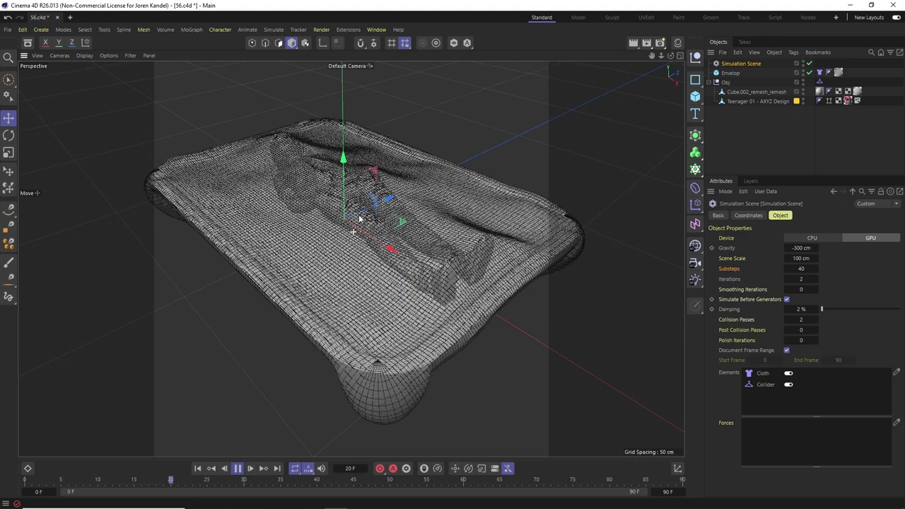
pyautogui.keyDown('alt'); pyautogui.moveTo(360, 220); pyautogui.dragTo(382, 226); pyautogui.keyUp('alt')
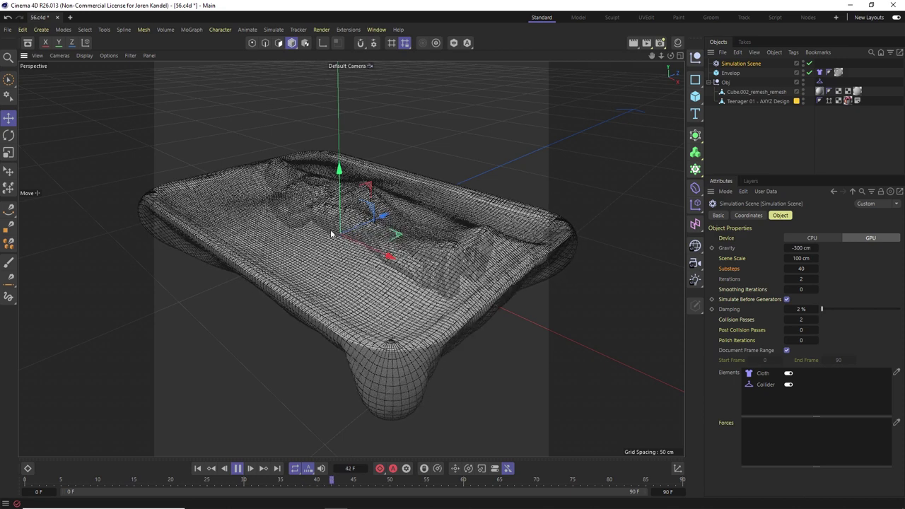
pyautogui.click(237, 468)
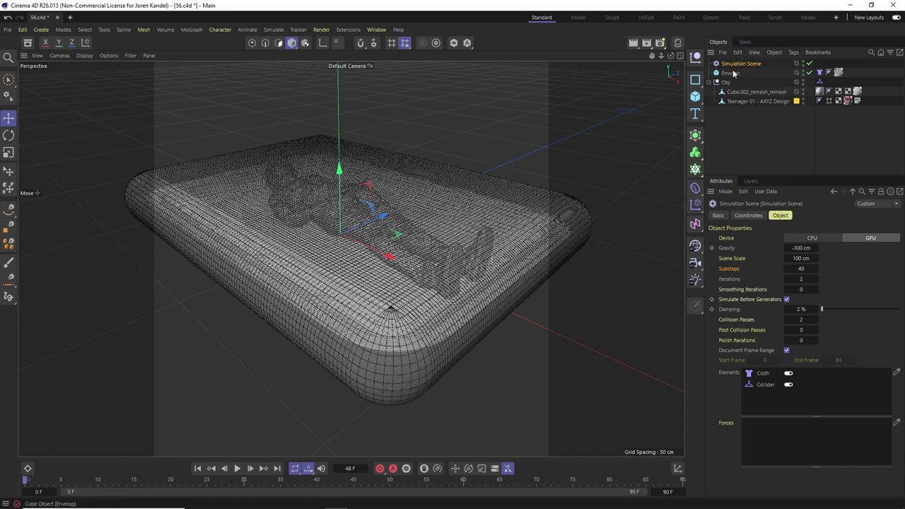
# - Enable Balloon on the Envelop's Cloth tag with an Expansion Time of 35 F and an Overpressure of 0.01
pyautogui.click(820, 72)
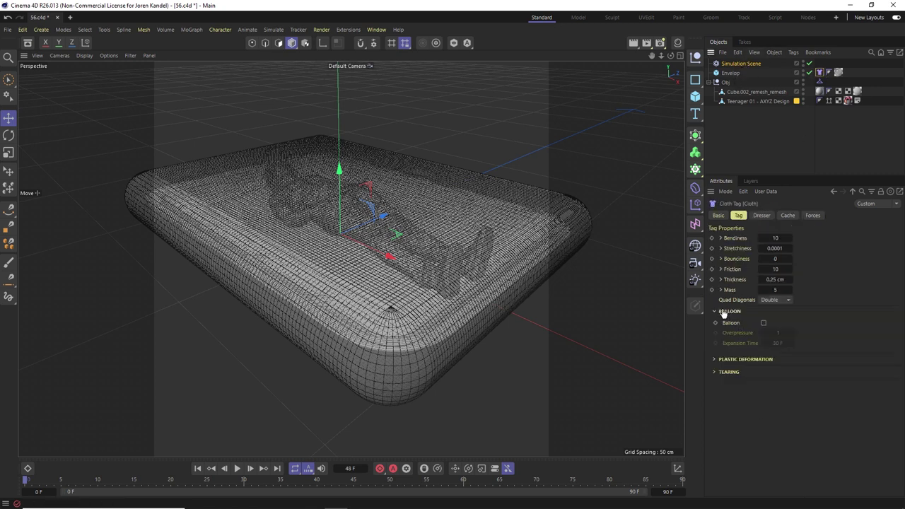
pyautogui.click(764, 322)
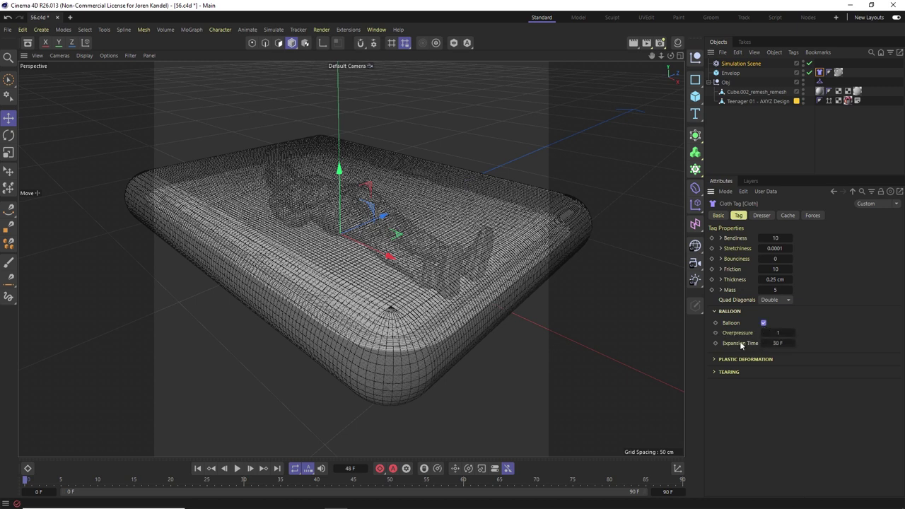
pyautogui.doubleClick(777, 343)
pyautogui.press('Return')
pyautogui.click(777, 333)
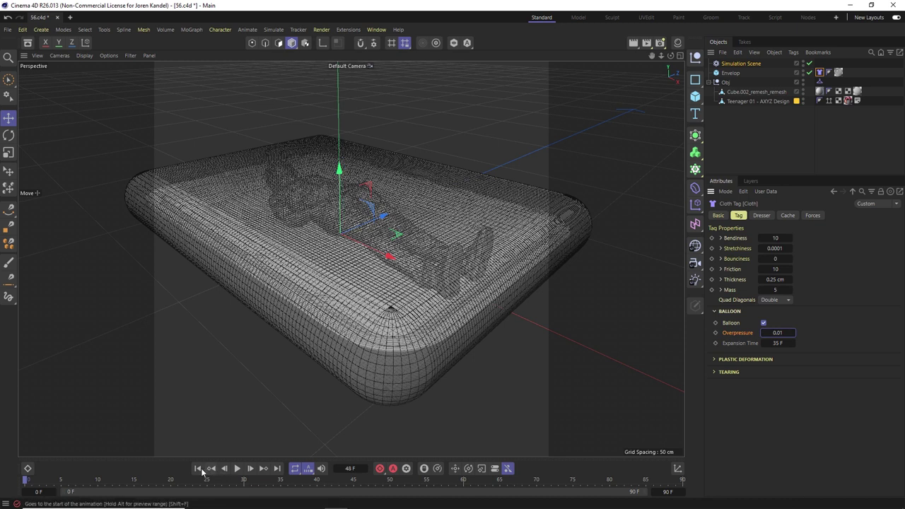
# - Play the simulation from the start to frame 43 and examine how the cloth wraps the figure and tray
pyautogui.click(199, 468)
pyautogui.click(237, 468)
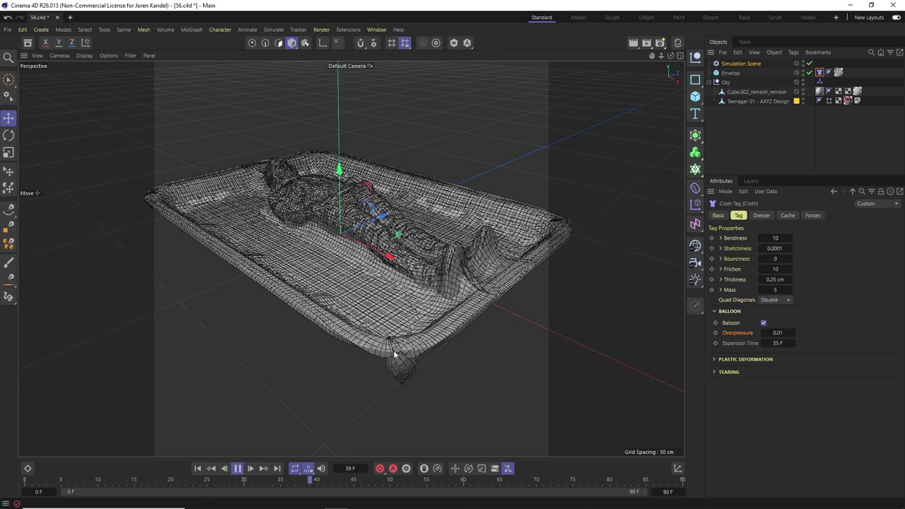
pyautogui.click(238, 469)
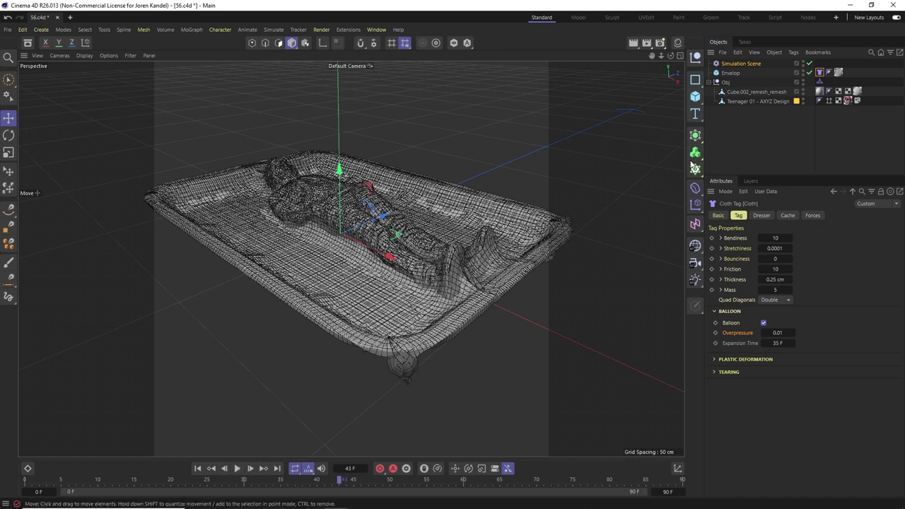
pyautogui.click(741, 64)
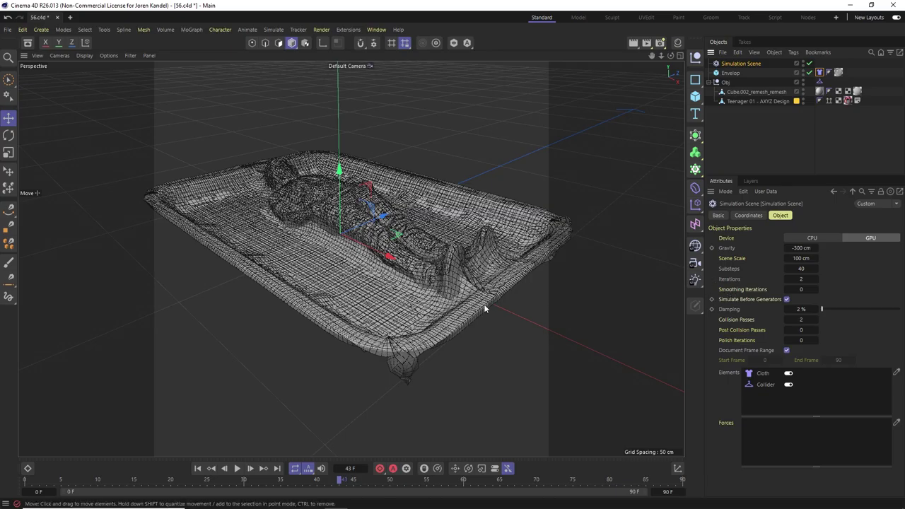
pyautogui.keyDown('alt'); pyautogui.moveTo(379, 351); pyautogui.dragTo(322, 288); pyautogui.keyUp('alt')
pyautogui.scroll(2, 234, 176)
pyautogui.keyDown('alt'); pyautogui.moveTo(234, 176); pyautogui.dragTo(233, 164); pyautogui.keyUp('alt')
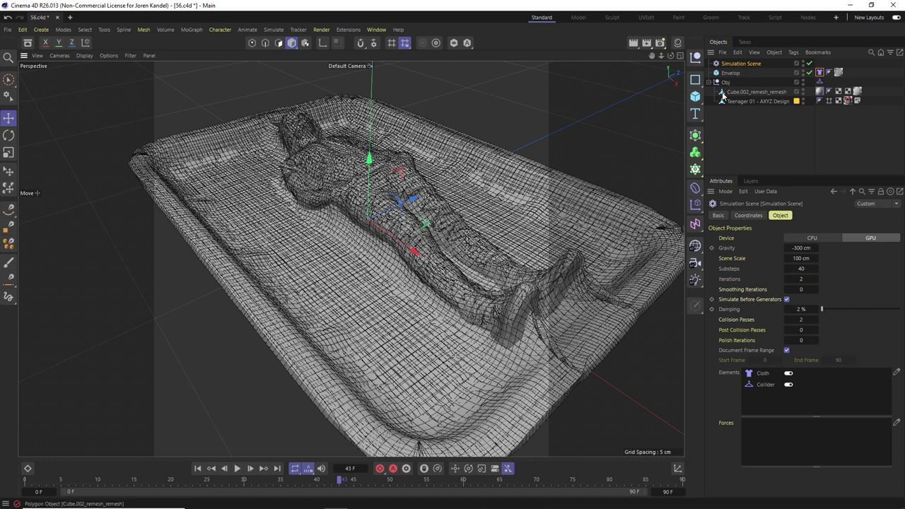
# - Add a Subdivision Surface generator and make the Envelop its child to smooth the cloth
pyautogui.click(695, 134)
pyautogui.click(736, 152)
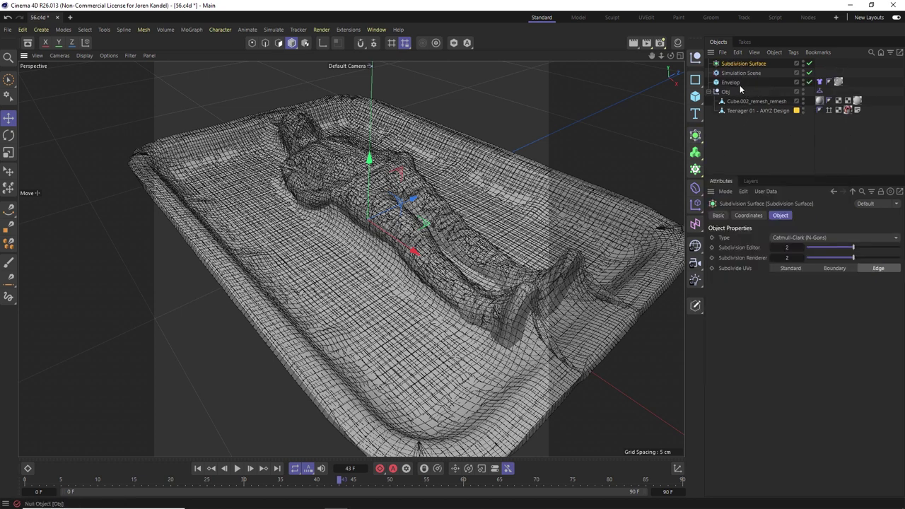
pyautogui.moveTo(733, 82); pyautogui.dragTo(733, 65)
pyautogui.click(736, 64)
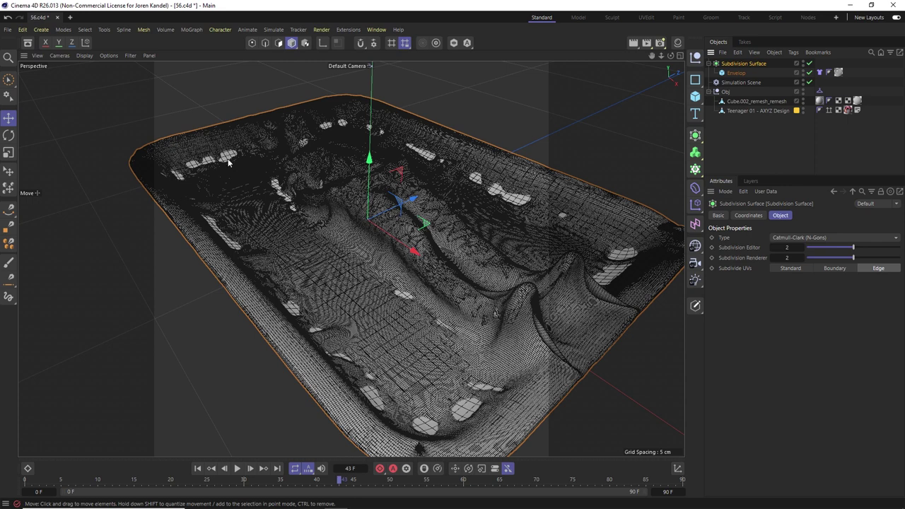
pyautogui.keyDown('alt'); pyautogui.moveTo(305, 241); pyautogui.dragTo(297, 236); pyautogui.keyUp('alt')
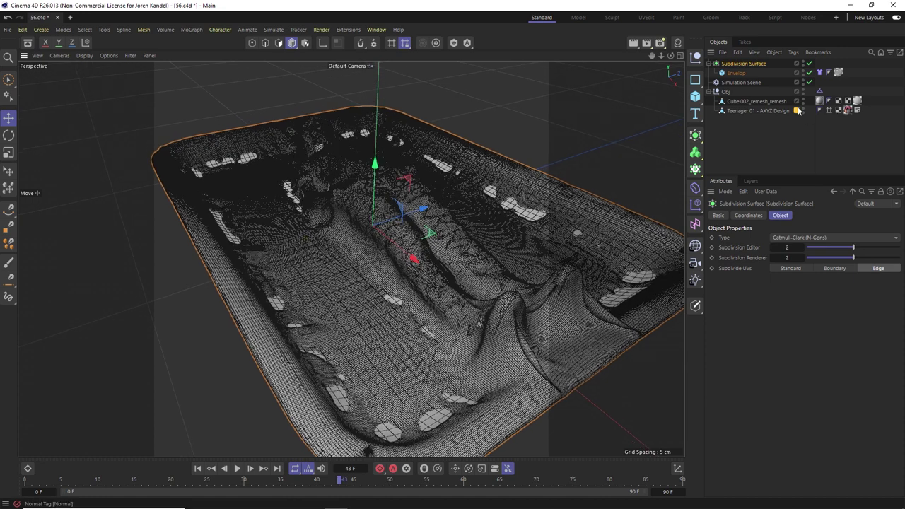
# - Set the Simulation Scene's Collision Passes to 3, disable the Subdivision Surface and test-play the simulation briefly before returning to frame 0
pyautogui.click(741, 82)
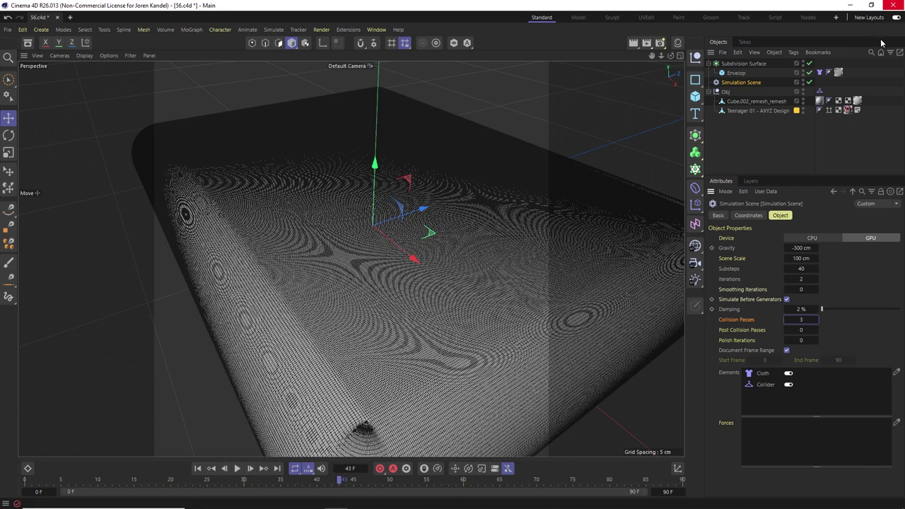
pyautogui.click(810, 63)
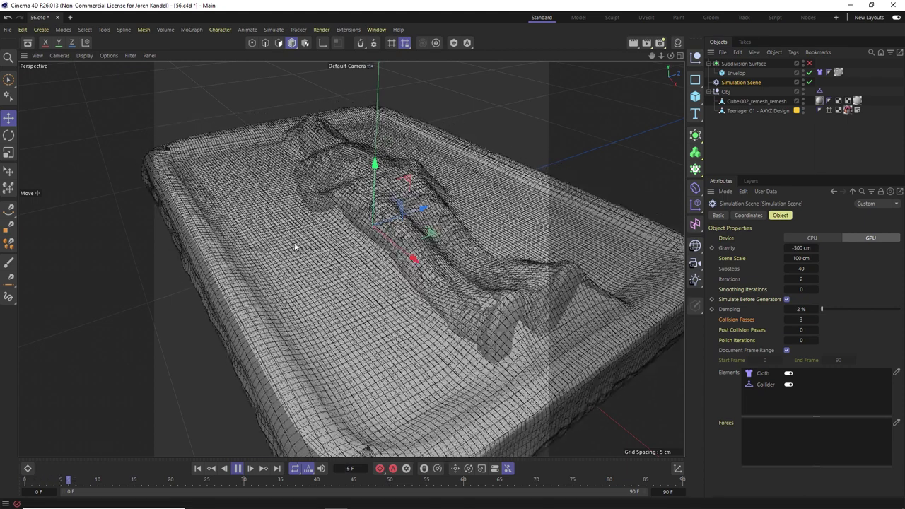
pyautogui.click(238, 468)
pyautogui.click(199, 469)
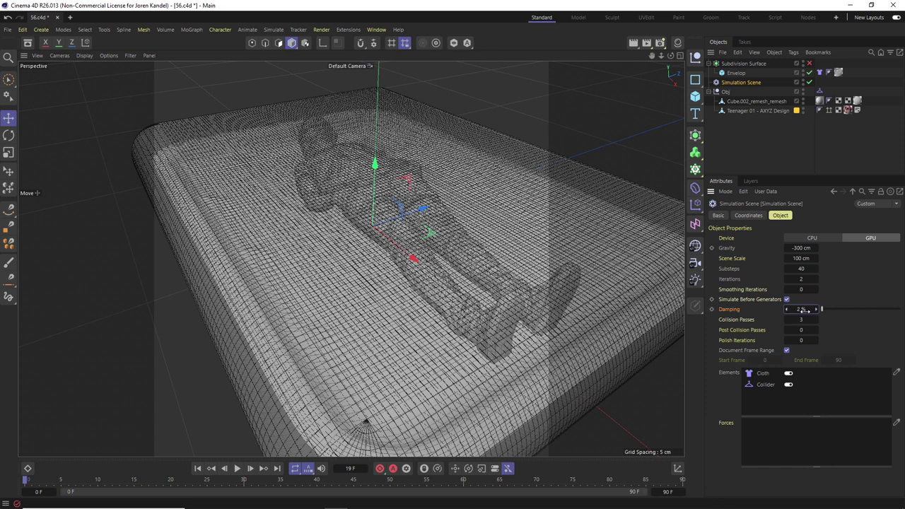
# - Set the Simulation Scene's Damping to 50% and play the simulation, stopping at frame 39
pyautogui.write('50')
pyautogui.press('Return')
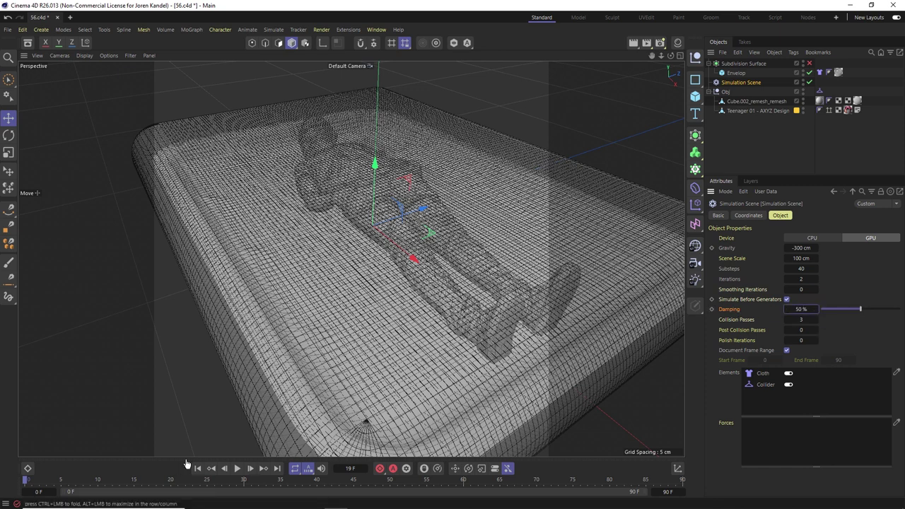
pyautogui.click(237, 469)
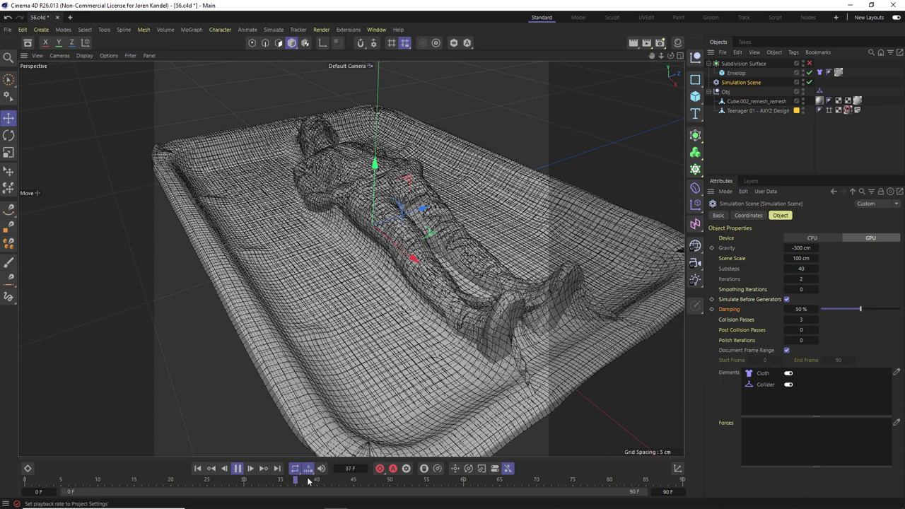
pyautogui.click(238, 468)
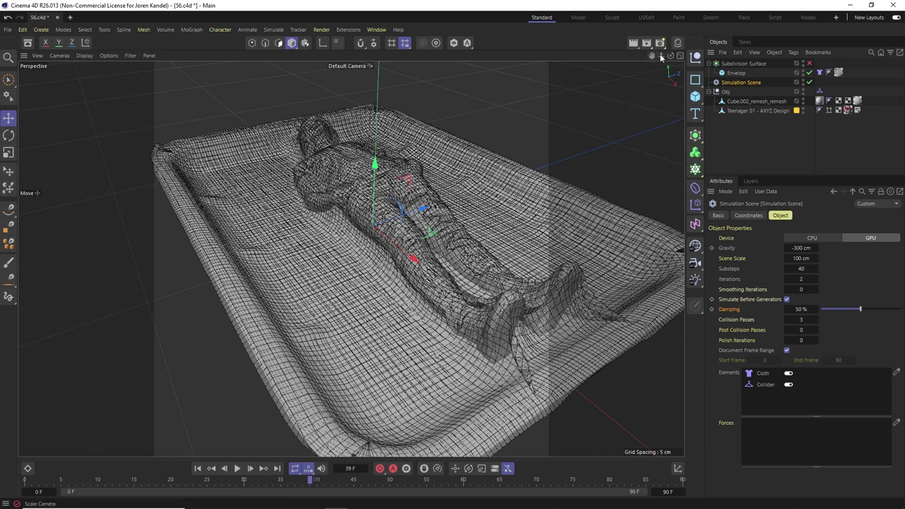
# - Re-enable the Subdivision Surface and examine the smoothed cloth over the figure and tray from close and far
pyautogui.moveTo(660, 54); pyautogui.dragTo(630, 55)
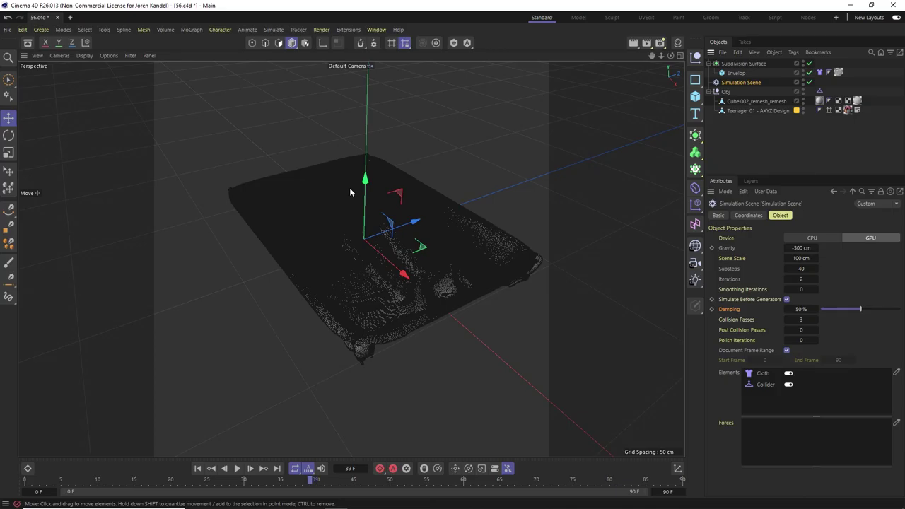
pyautogui.scroll(10, 347, 182)
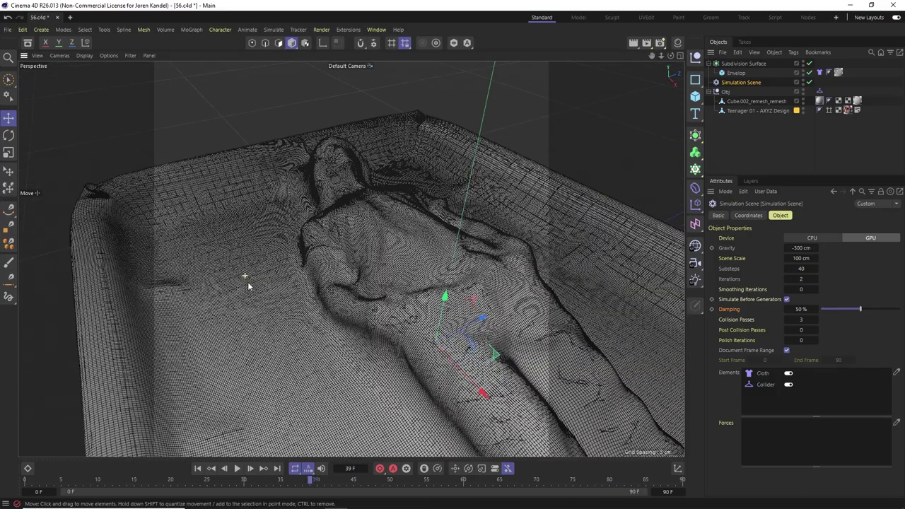
pyautogui.keyDown('alt'); pyautogui.moveTo(248, 285); pyautogui.dragTo(197, 239); pyautogui.keyUp('alt')
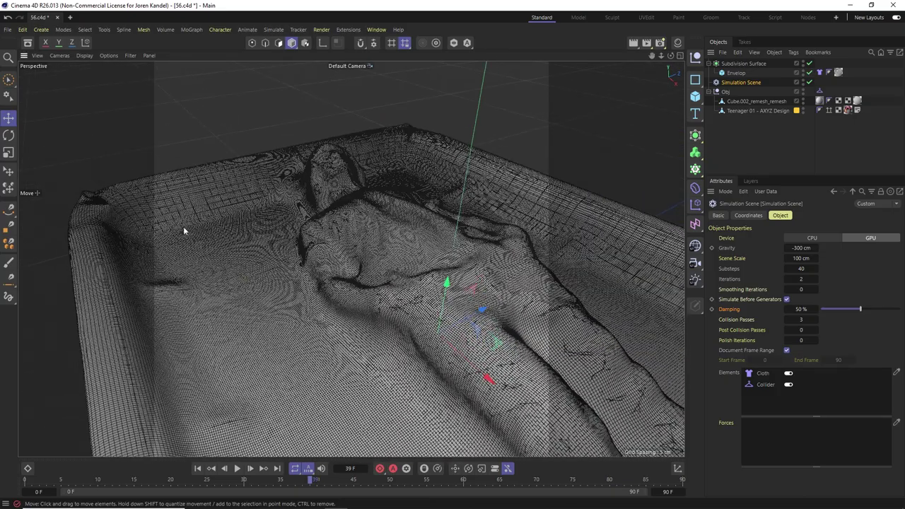
pyautogui.moveTo(660, 55); pyautogui.dragTo(617, 12)
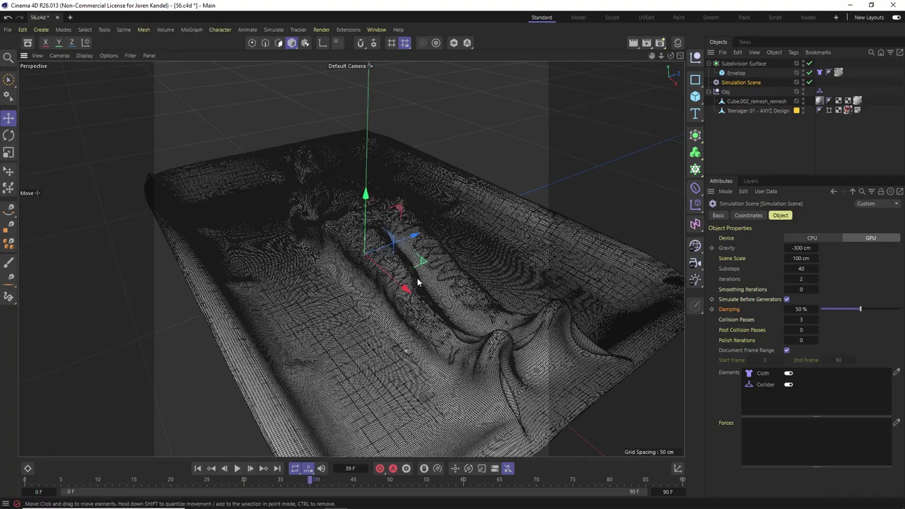
pyautogui.scroll(-3, 416, 285)
pyautogui.scroll(3, 426, 281)
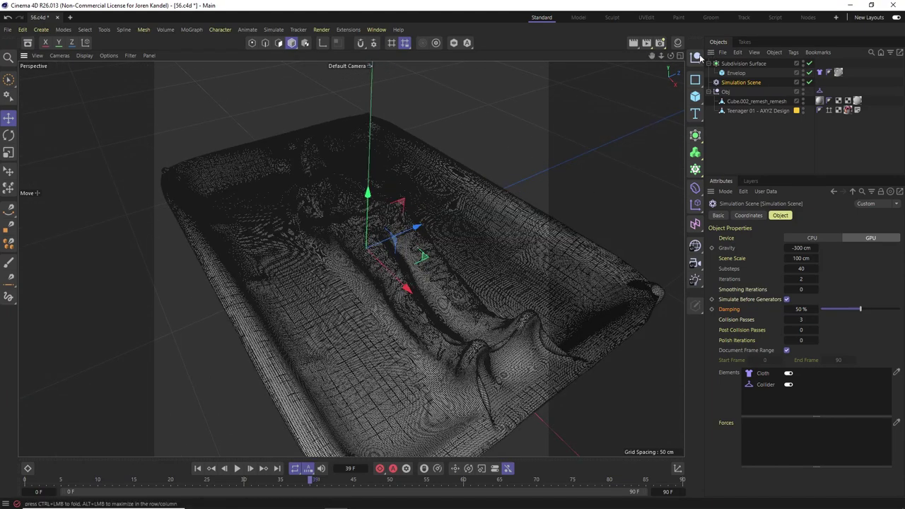
pyautogui.moveTo(651, 55); pyautogui.dragTo(650, 31)
# - Make the Subdivision Surface editable and move the resulting Envelop mesh out of its null to the end of the hierarchy
pyautogui.click(742, 64)
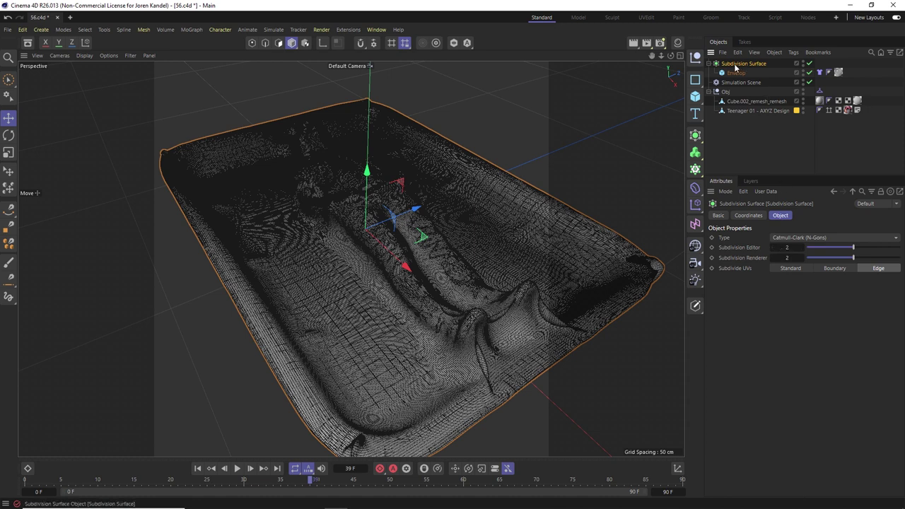
pyautogui.press('c')
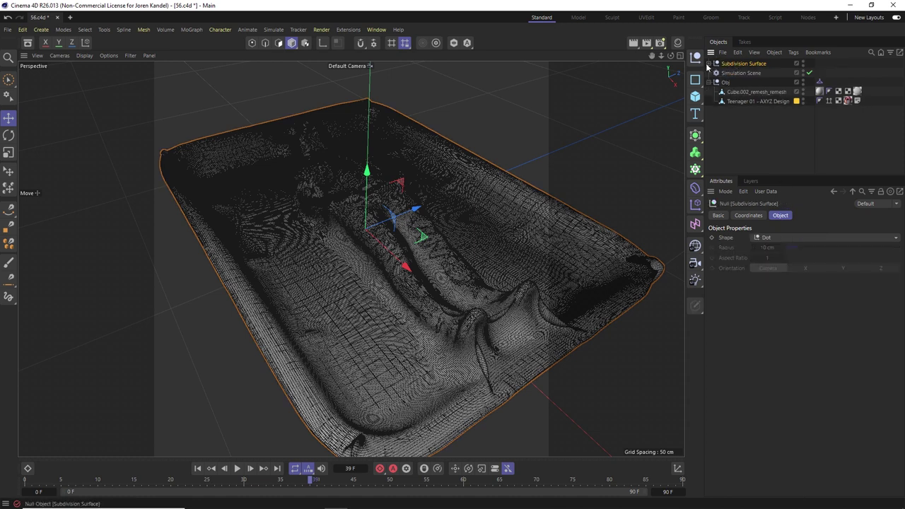
pyautogui.click(709, 64)
pyautogui.click(751, 74)
pyautogui.moveTo(736, 96); pyautogui.dragTo(737, 134)
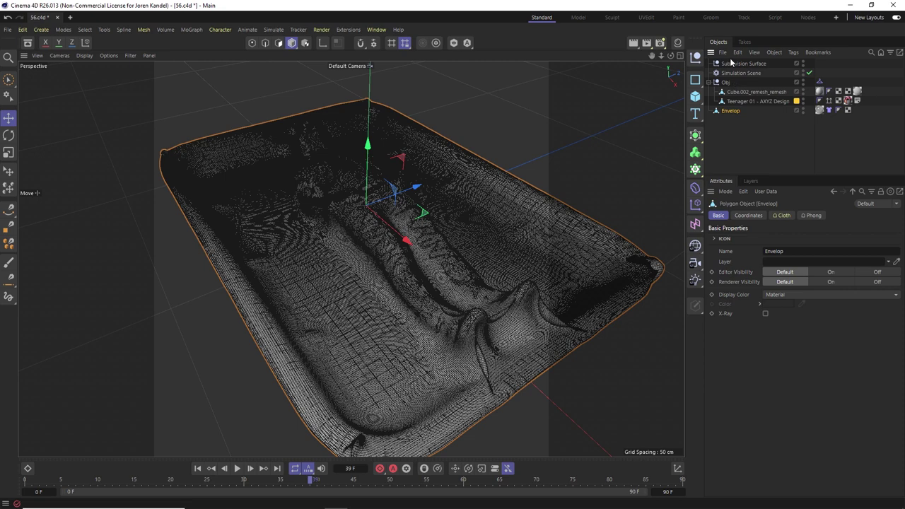
# - Delete the empty Subdivision Surface null and the Simulation Scene object
pyautogui.click(733, 64)
pyautogui.press('Delete')
pyautogui.click(741, 64)
pyautogui.press('Delete')
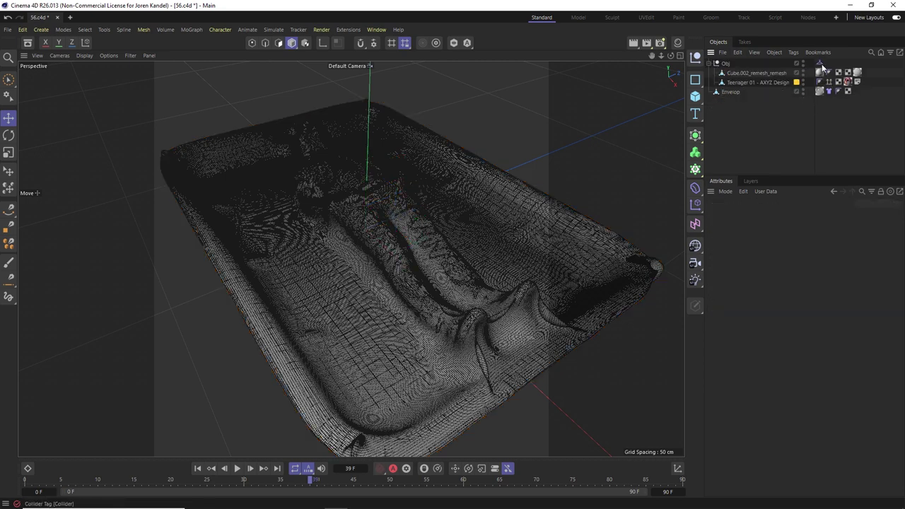
# - Delete the Collider tag from the Obj null and the Cloth tag from the Envelop mesh
pyautogui.click(820, 64)
pyautogui.press('Delete')
pyautogui.click(829, 92)
pyautogui.press('Delete')
pyautogui.click(724, 94)
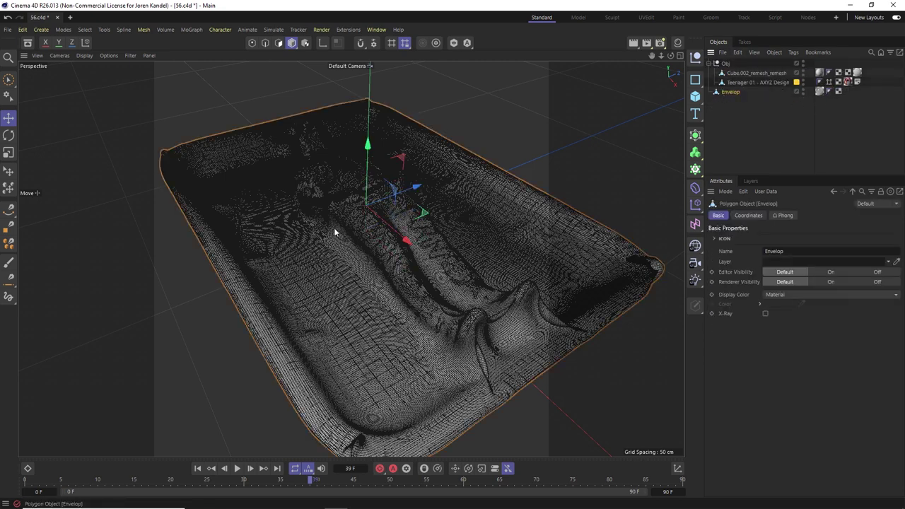
# - Switch the viewport display to Gouraud Shading and examine the wrapped figure without wireframe lines
pyautogui.keyDown('alt'); pyautogui.moveTo(334, 269); pyautogui.dragTo(350, 267); pyautogui.keyUp('alt')
pyautogui.keyDown('alt'); pyautogui.moveTo(363, 168); pyautogui.dragTo(371, 159); pyautogui.keyUp('alt')
pyautogui.click(84, 56)
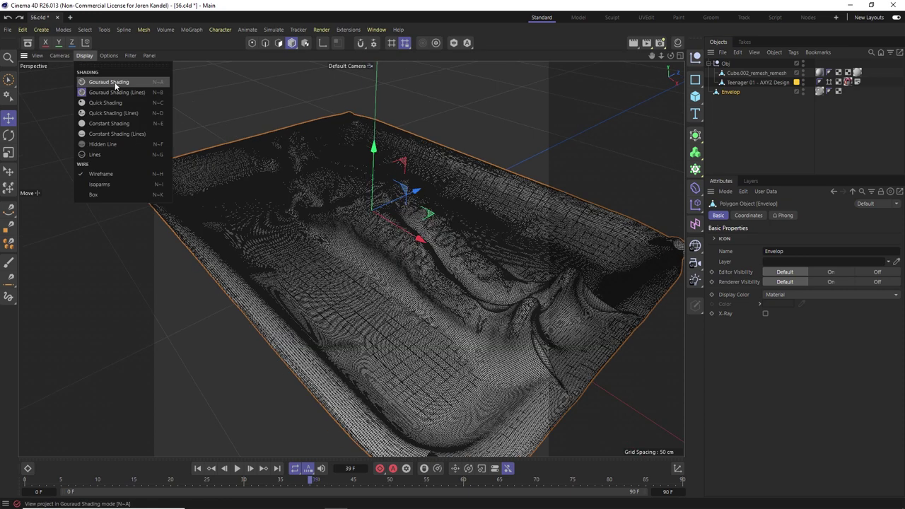
pyautogui.click(114, 81)
pyautogui.keyDown('alt'); pyautogui.moveTo(421, 252); pyautogui.dragTo(549, 281); pyautogui.keyUp('alt')
pyautogui.click(750, 111)
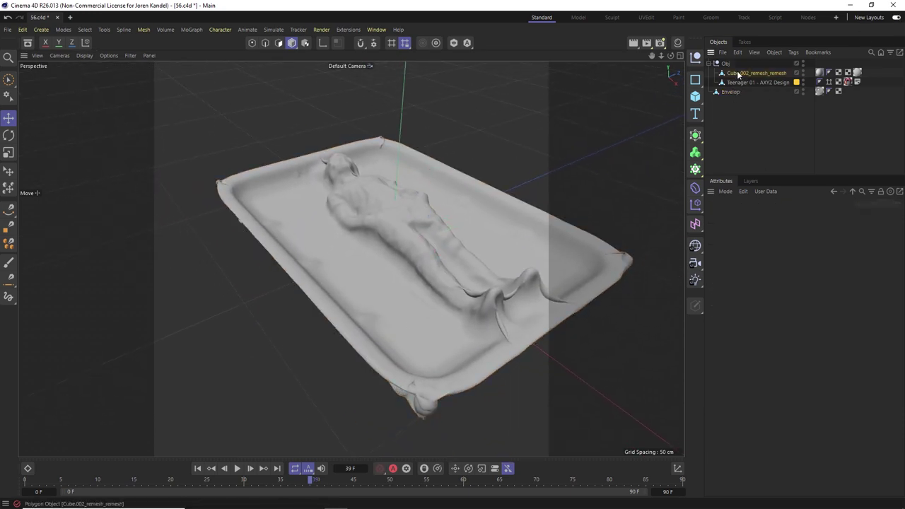
# - Cycle the Envelop's editor and renderer visibility and restore both to Default
pyautogui.click(732, 92)
pyautogui.keyDown('alt'); pyautogui.click(803, 91); pyautogui.keyUp('alt')
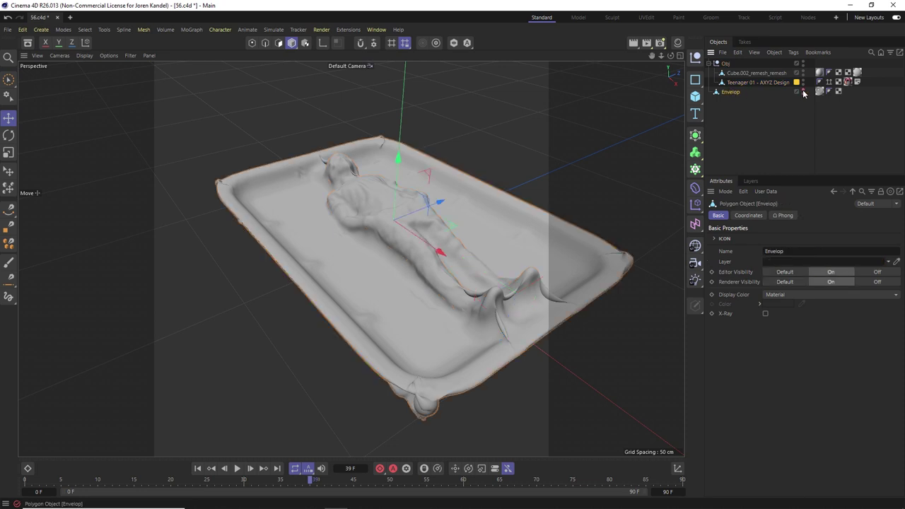
pyautogui.keyDown('alt'); pyautogui.click(803, 91); pyautogui.keyUp('alt')
pyautogui.keyDown('alt'); pyautogui.click(803, 91); pyautogui.keyUp('alt')
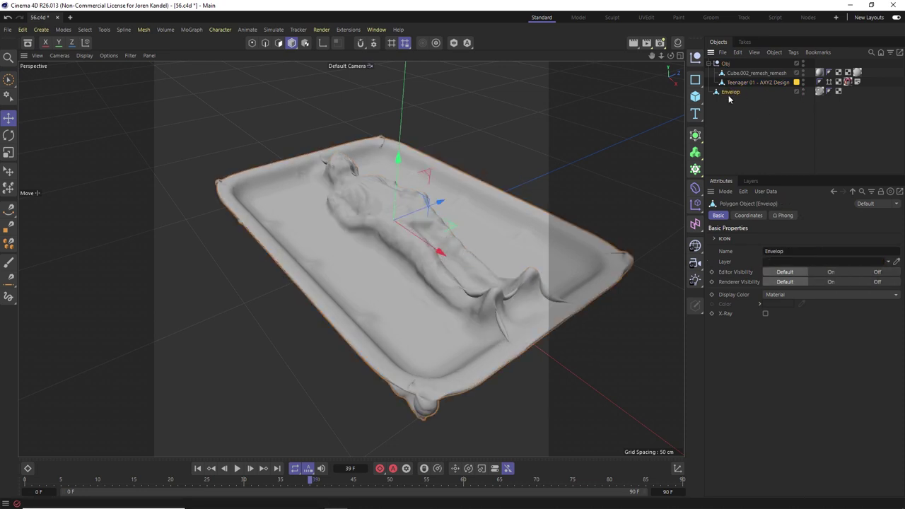
# - Try lifting the Envelop mesh off the tray, undo the move and examine the wrapped figure up close
pyautogui.moveTo(399, 158); pyautogui.dragTo(401, 120)
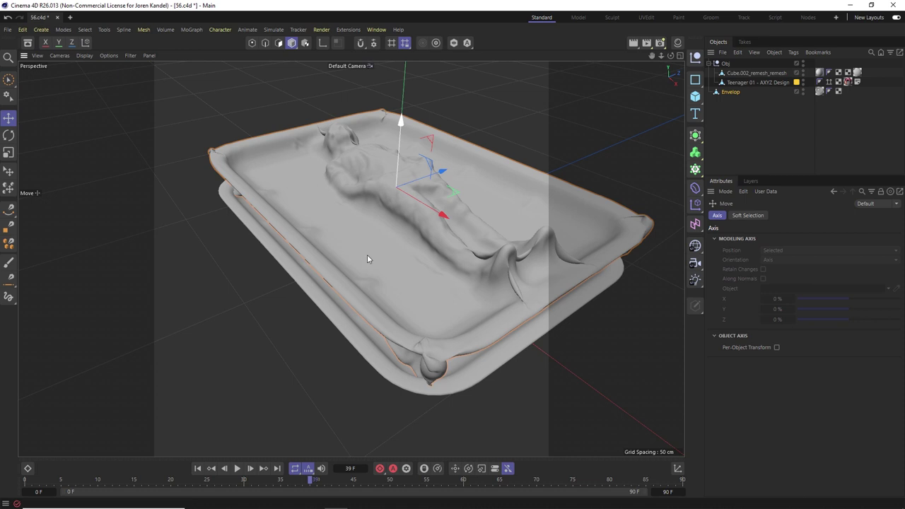
pyautogui.keyDown('alt'); pyautogui.moveTo(345, 301); pyautogui.dragTo(376, 265); pyautogui.keyUp('alt')
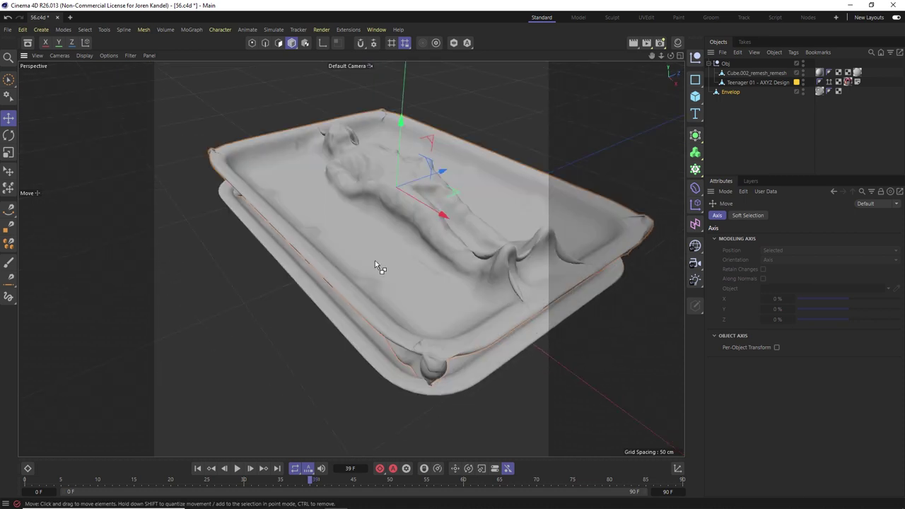
pyautogui.hotkey('ctrl', 'z')
pyautogui.scroll(3, 422, 242)
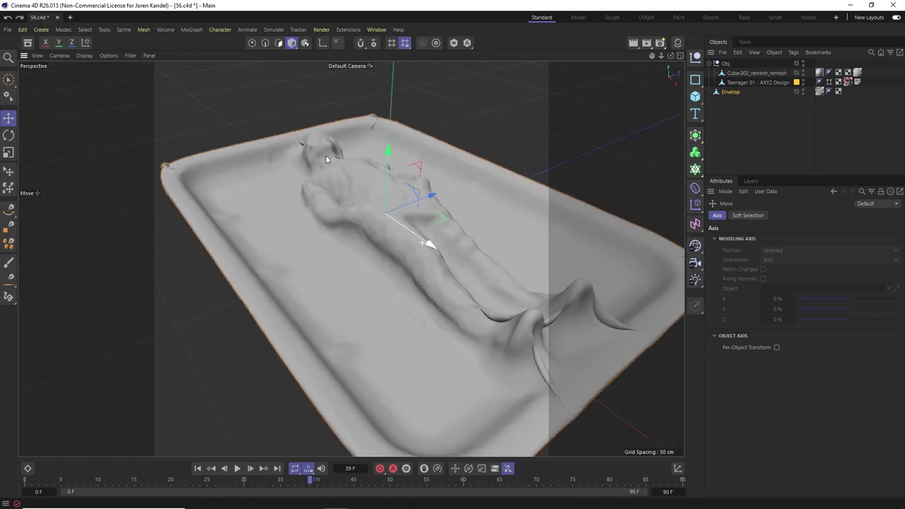
pyautogui.moveTo(413, 290)
pyautogui.keyDown('alt'); pyautogui.mouseDown()
pyautogui.moveTo(438, 305)
pyautogui.moveTo(414, 284)
pyautogui.moveTo(428, 290)
pyautogui.mouseUp(); pyautogui.keyUp('alt')
pyautogui.keyDown('alt'); pyautogui.moveTo(336, 247); pyautogui.dragTo(342, 263); pyautogui.keyUp('alt')
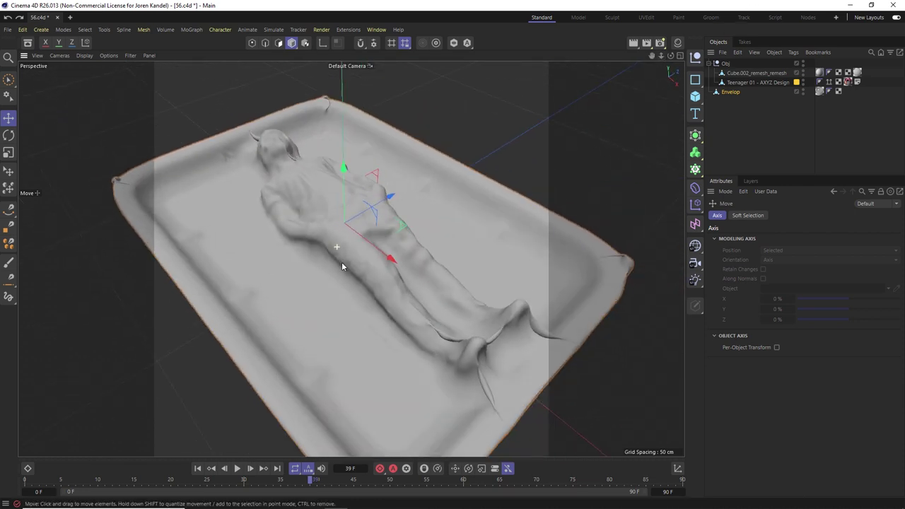